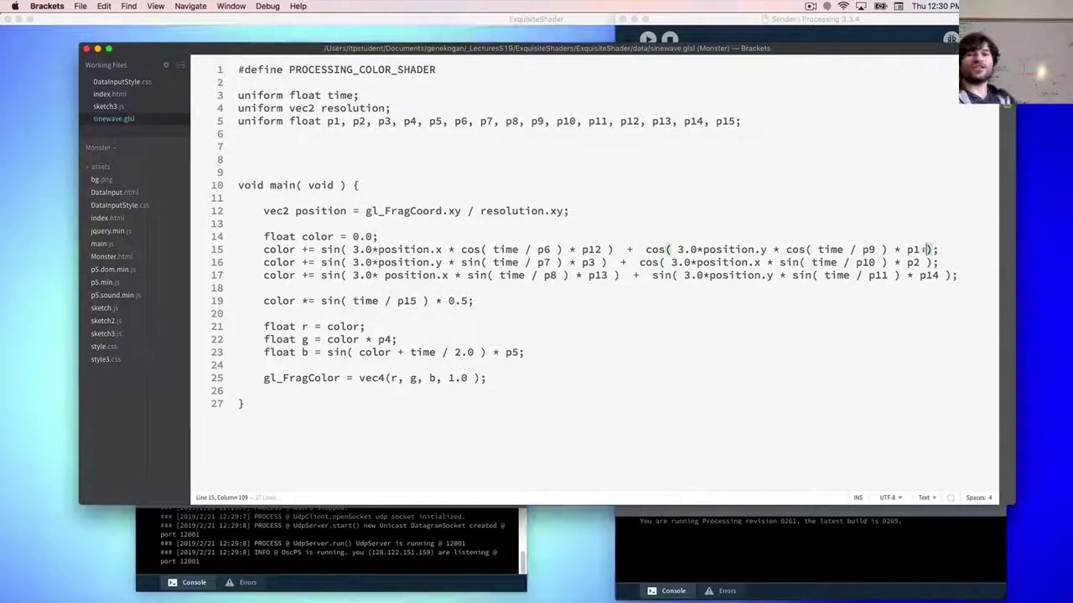
Review the port and variable declarations in the ExquisiteShader Processing sketch, and bring its running output window forward.
left_click(459, 547)
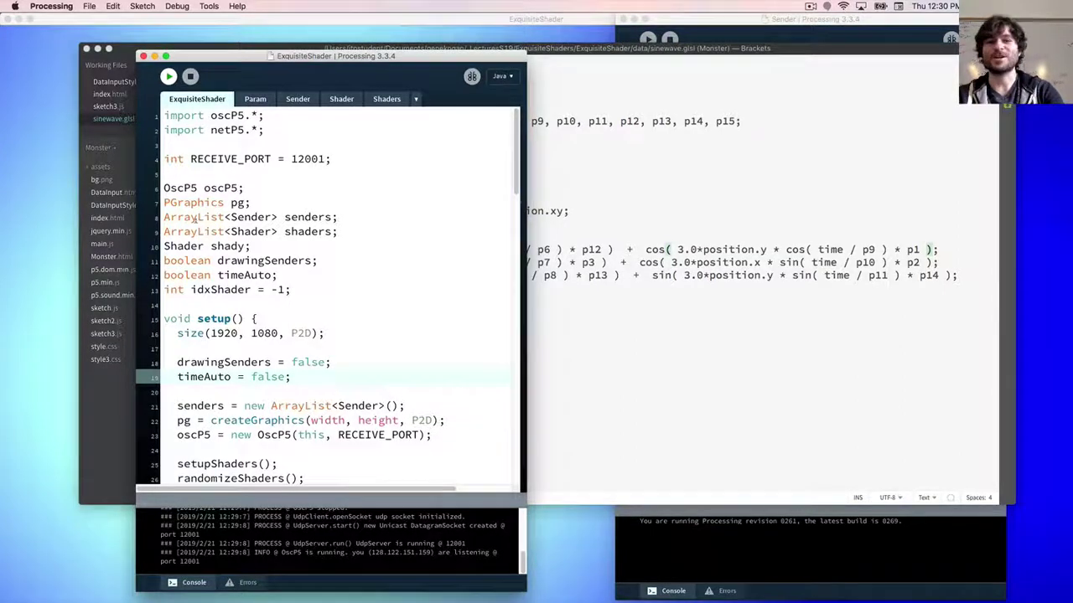
left_click(232, 170)
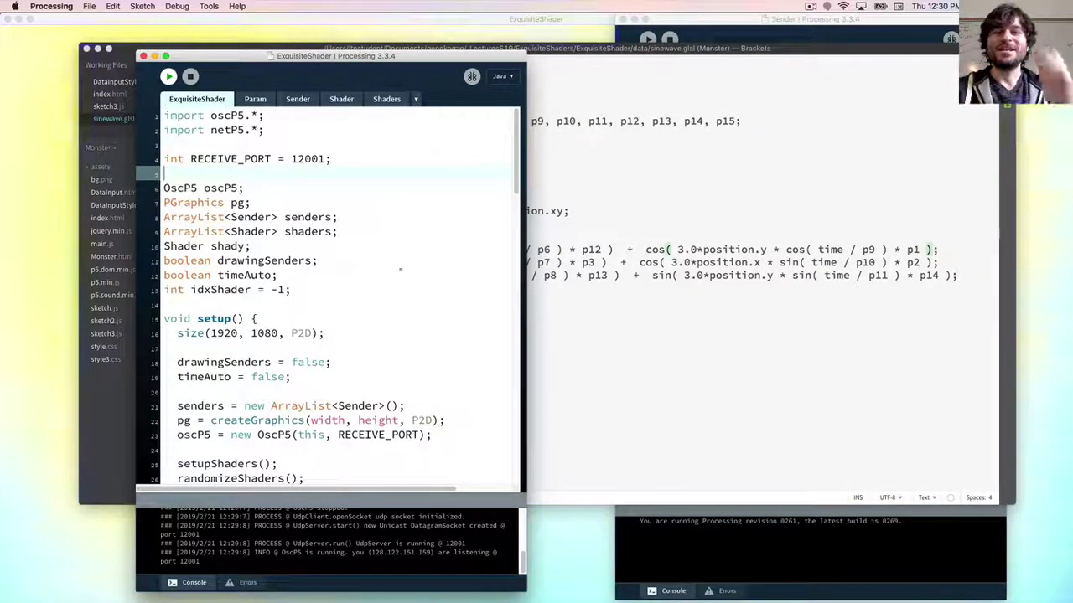
left_click(299, 260)
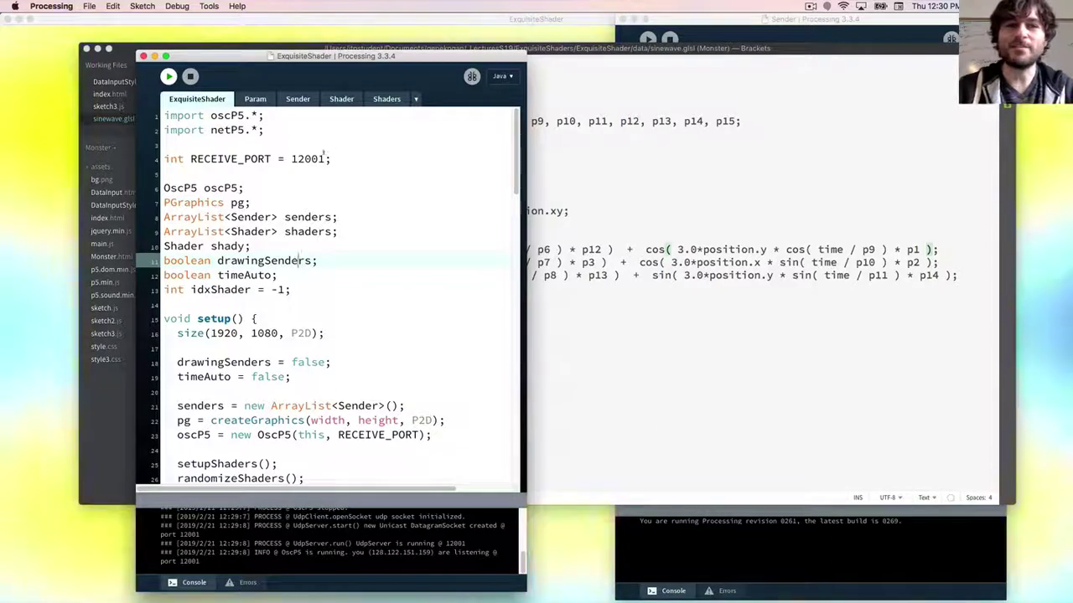
key("super+Tab")
key("super+Tab")
key("super+Tab")
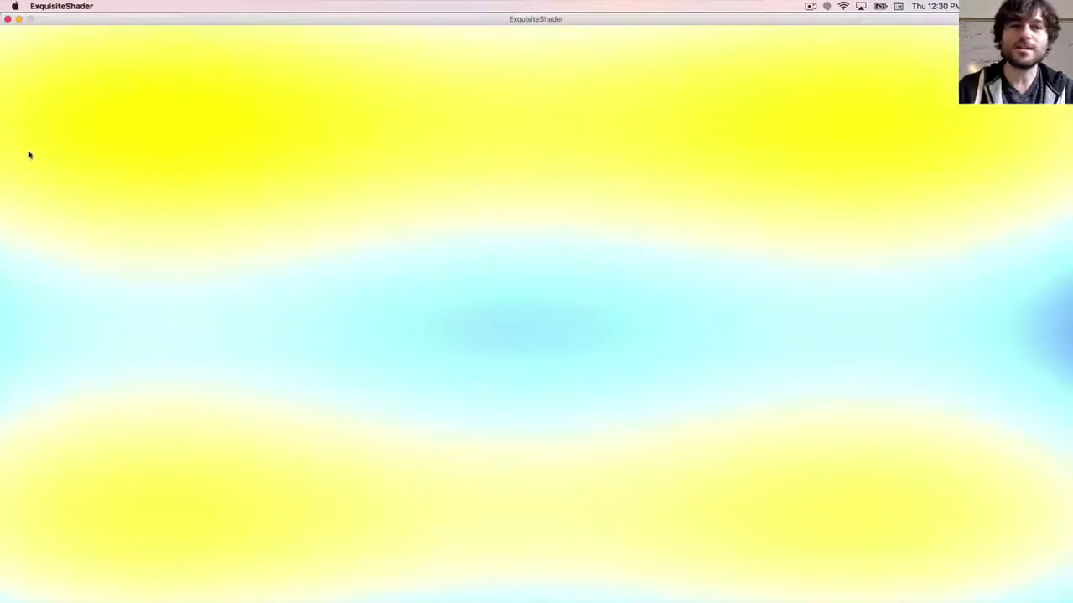
Switch to Finder, select the Sender folder inside ExquisiteShaders, and share it over AirDrop with a nearby computer.
key("super+Tab")
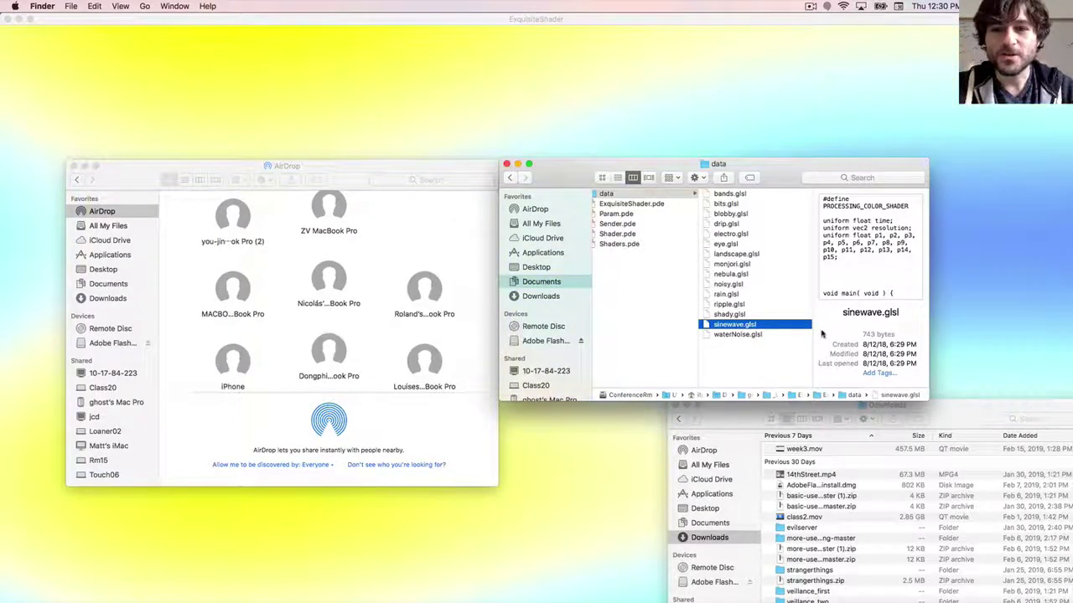
key("super+Up")
key("Down")
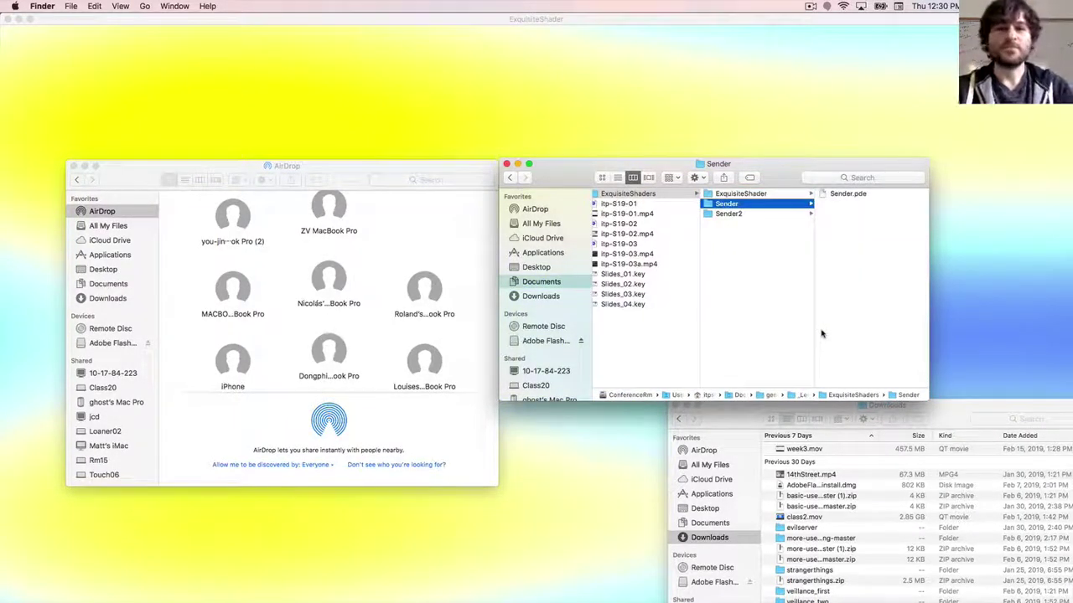
scroll(295, 287, "down", 3)
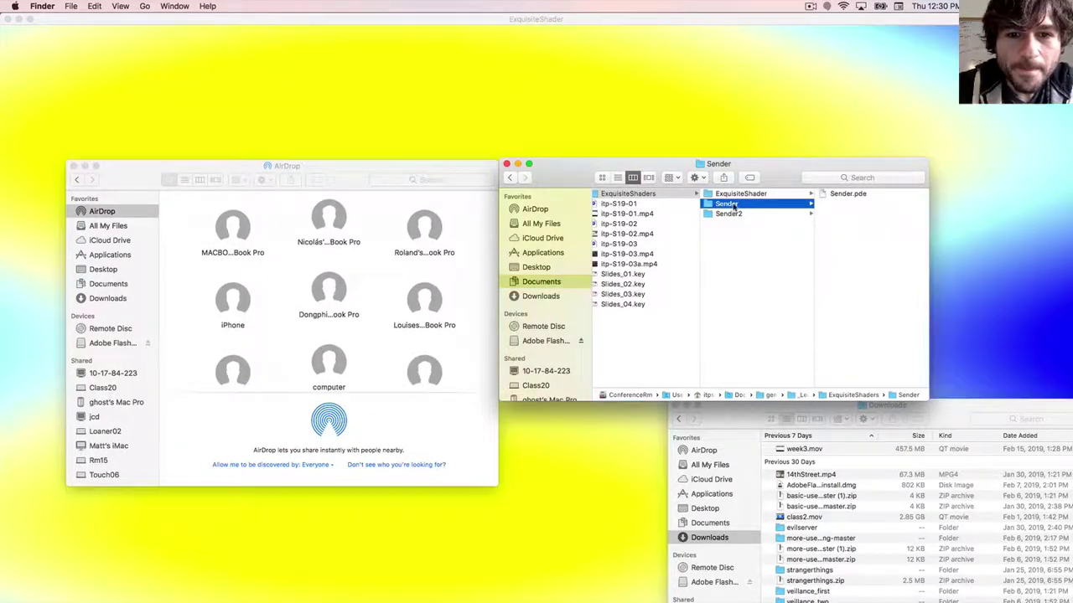
left_click_drag(730, 206, 520, 268)
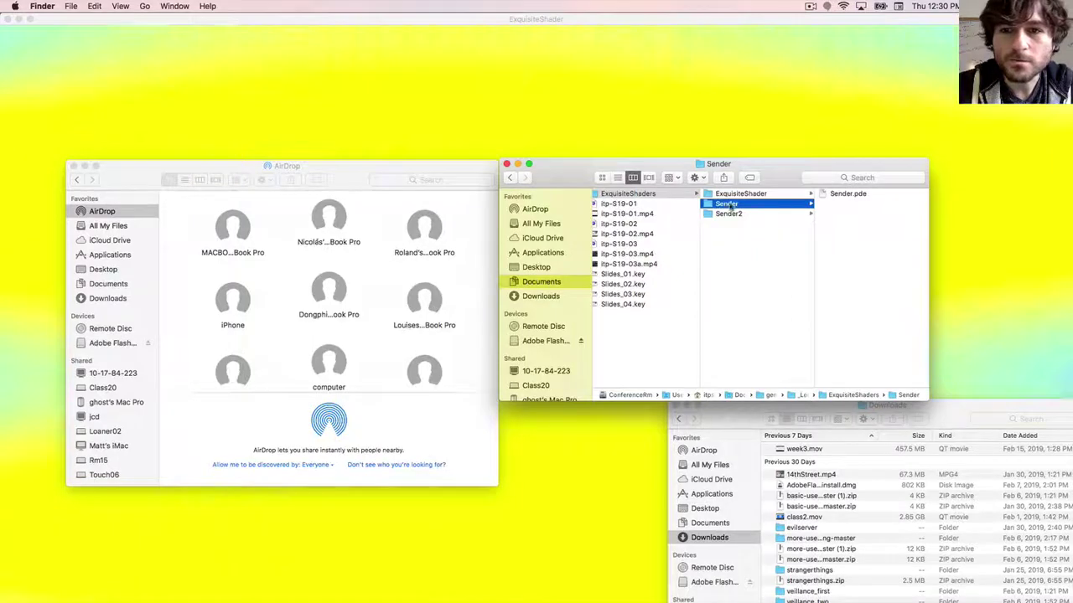
left_click_drag(729, 205, 429, 305)
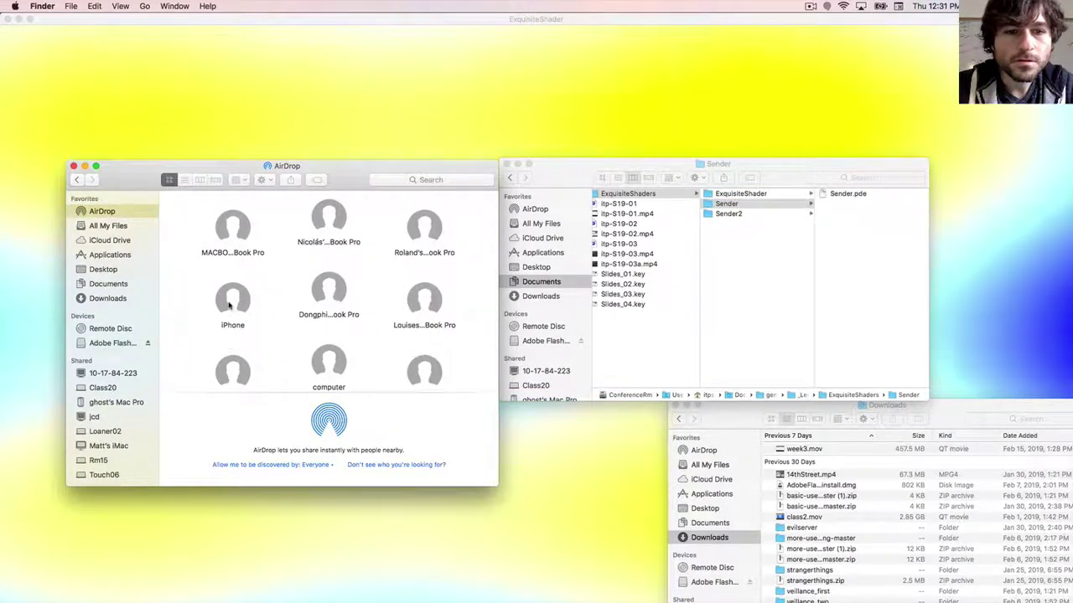
Reload the AirDrop device list and share the Sender folder with further nearby computers in it.
left_click(125, 240)
left_click(98, 212)
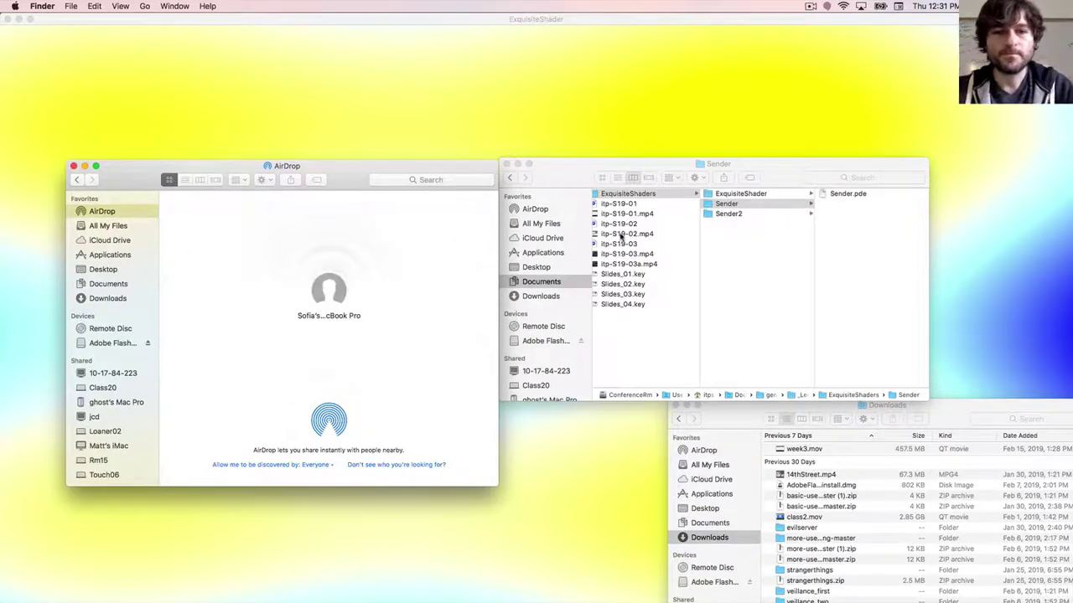
scroll(485, 315, "up", 3)
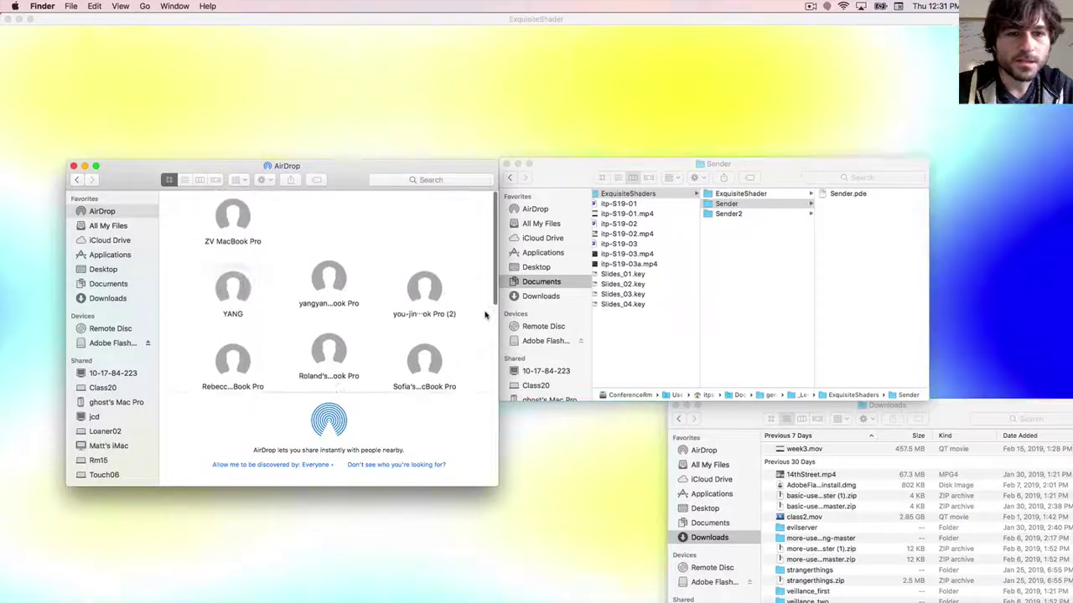
scroll(486, 314, "down", 3)
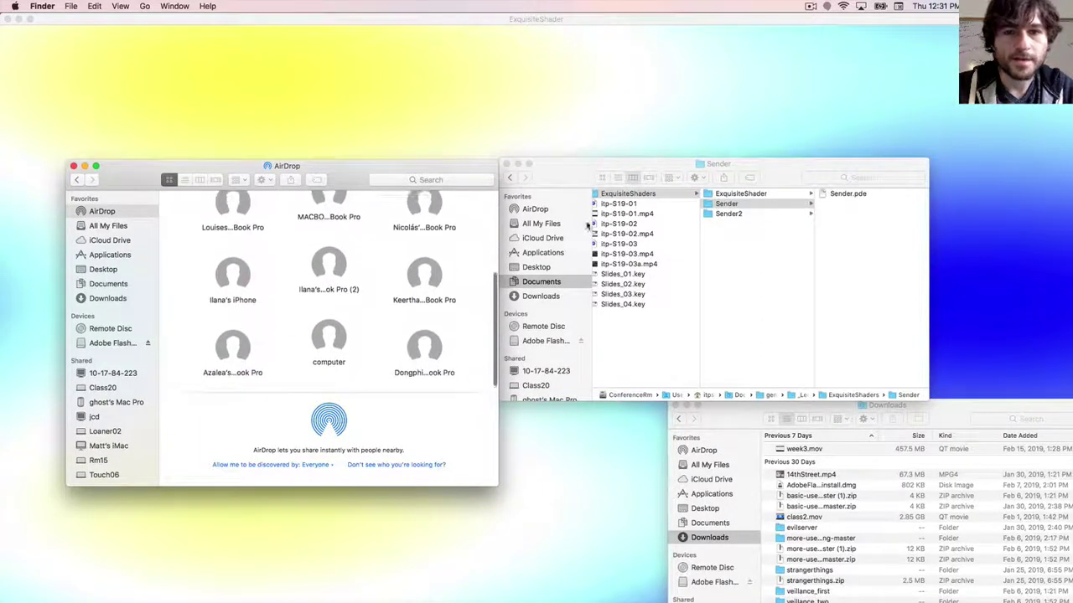
left_click_drag(741, 204, 332, 215)
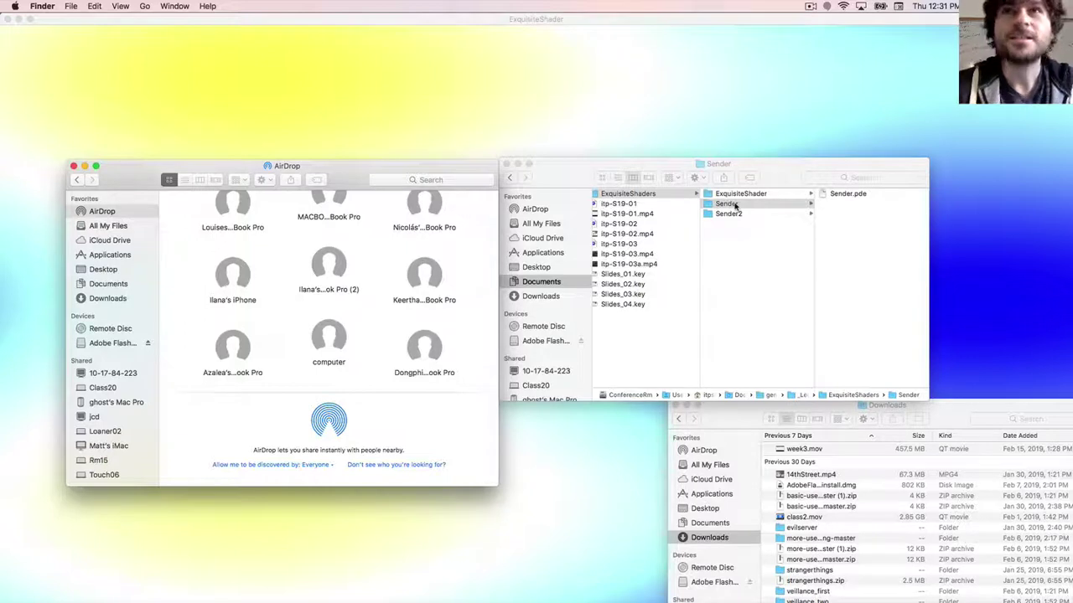
left_click(735, 205)
left_click_drag(668, 219, 422, 355)
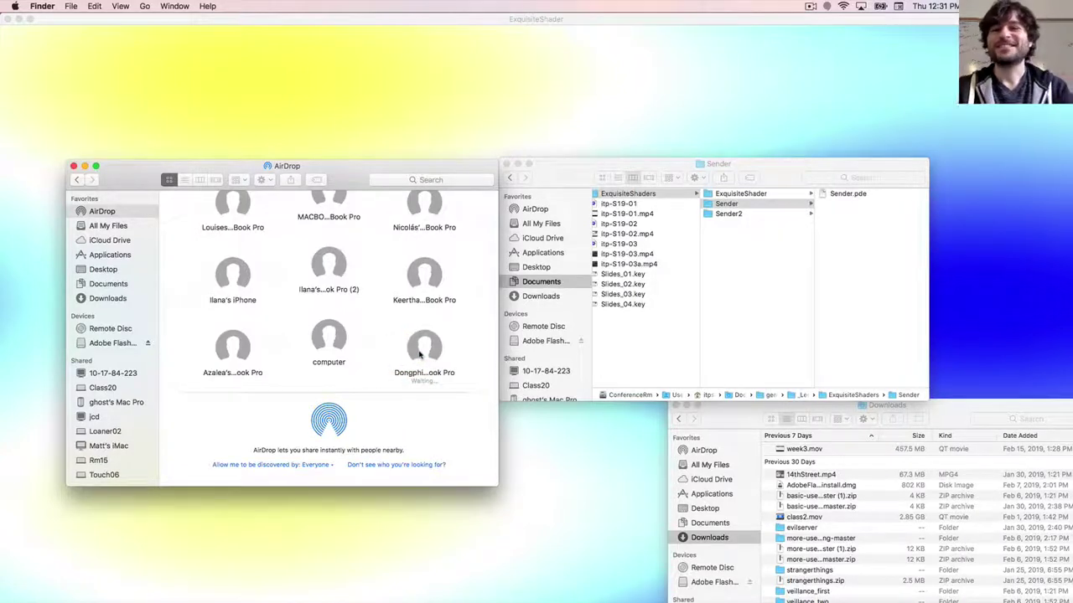
Open Network Utility and highlight the IP address of the Wi-Fi (en0) interface.
key("super+space")
type("net")
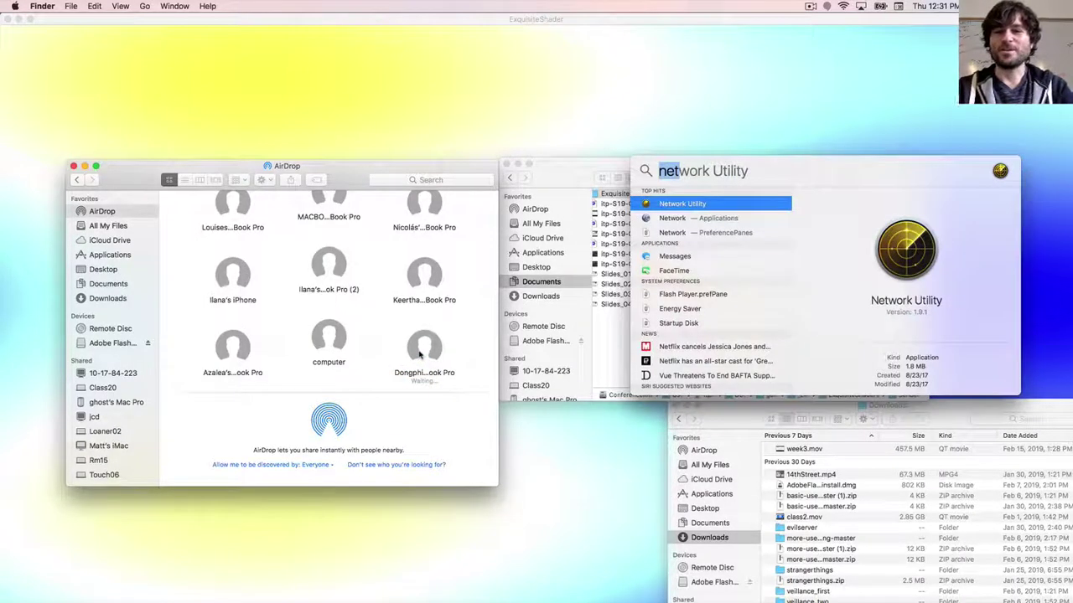
key("Return")
left_click_drag(475, 184, 237, 127)
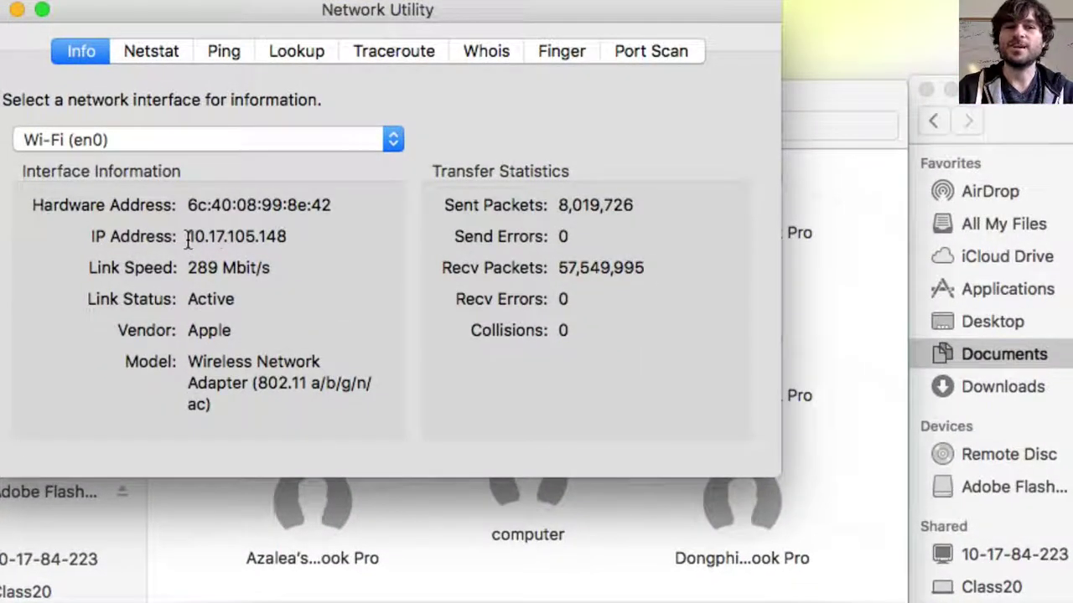
left_click_drag(187, 240, 306, 238)
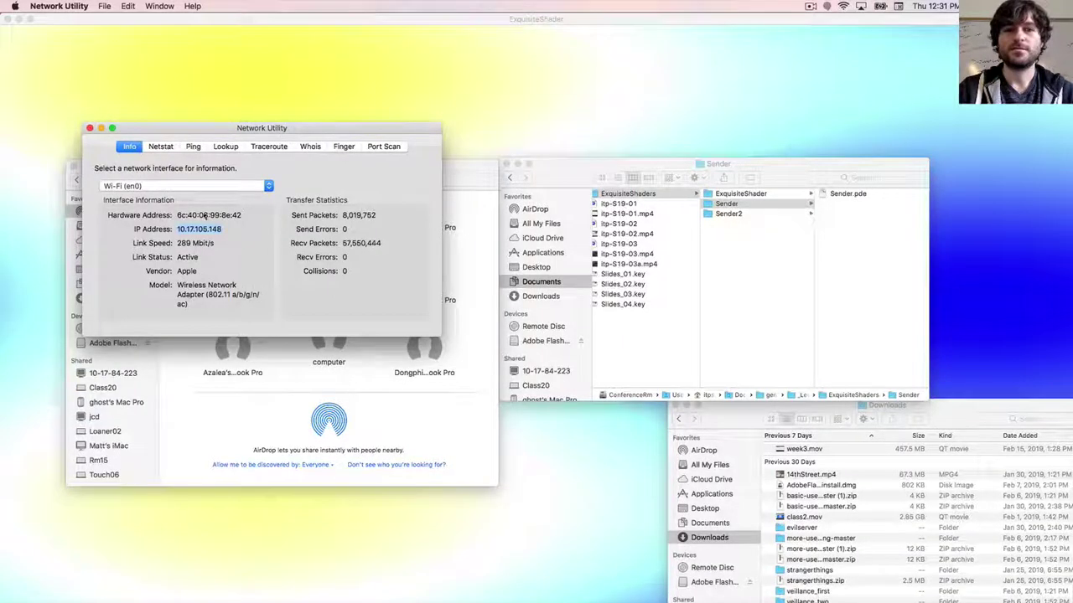
Check the connected senders in the running ExquisiteShader sketch, and switch back to the AirDrop window in Finder.
left_click(260, 92)
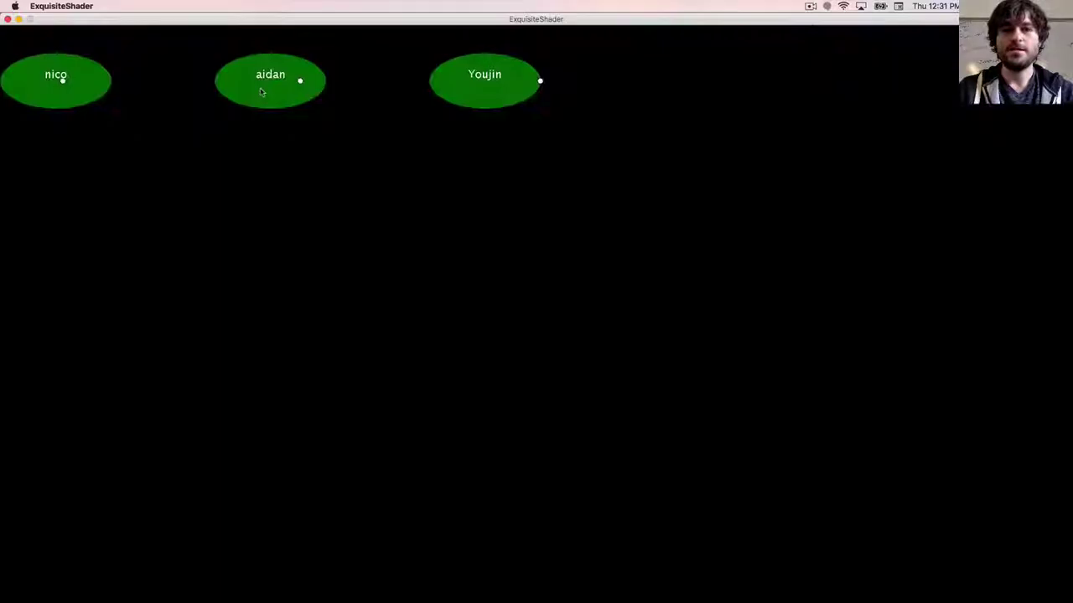
key("super+Tab")
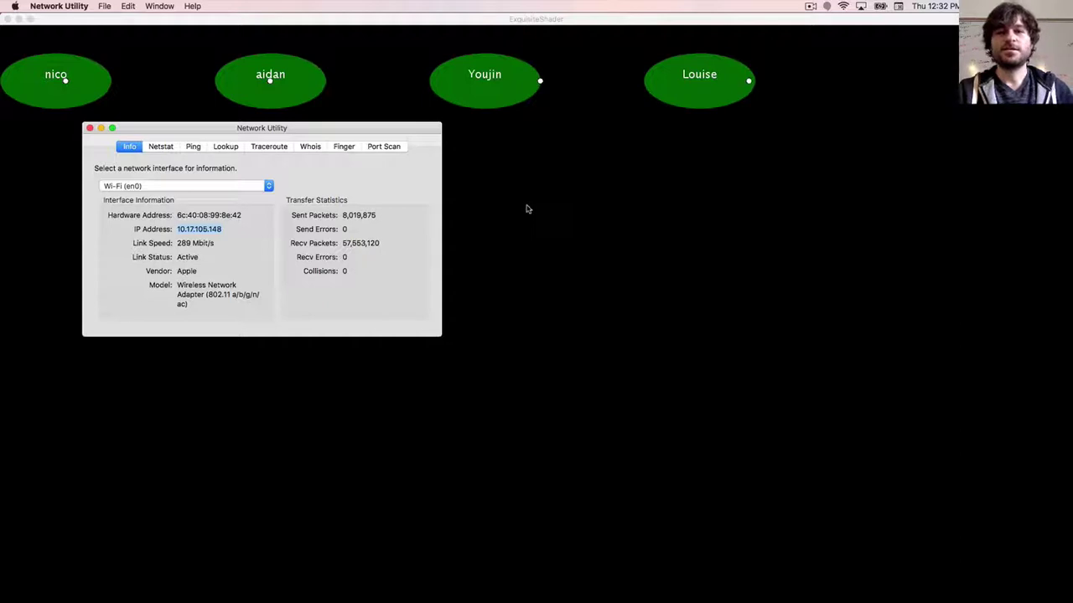
key("super+Tab")
key("super+Tab")
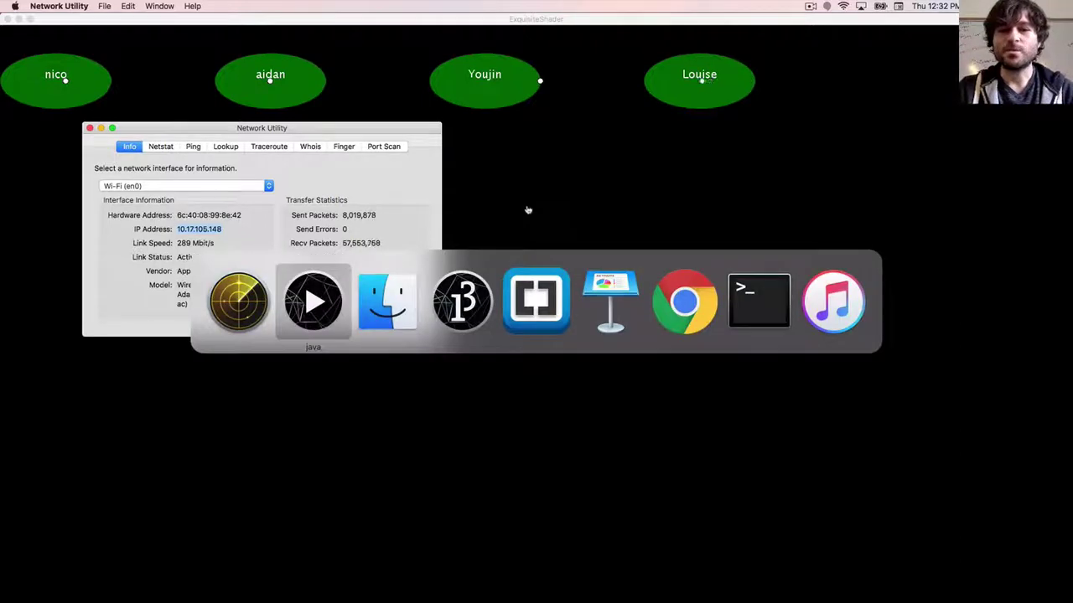
Look through the whole AirDrop list of nearby devices for remaining recipients of the Sender folder.
scroll(398, 324, "up", 2)
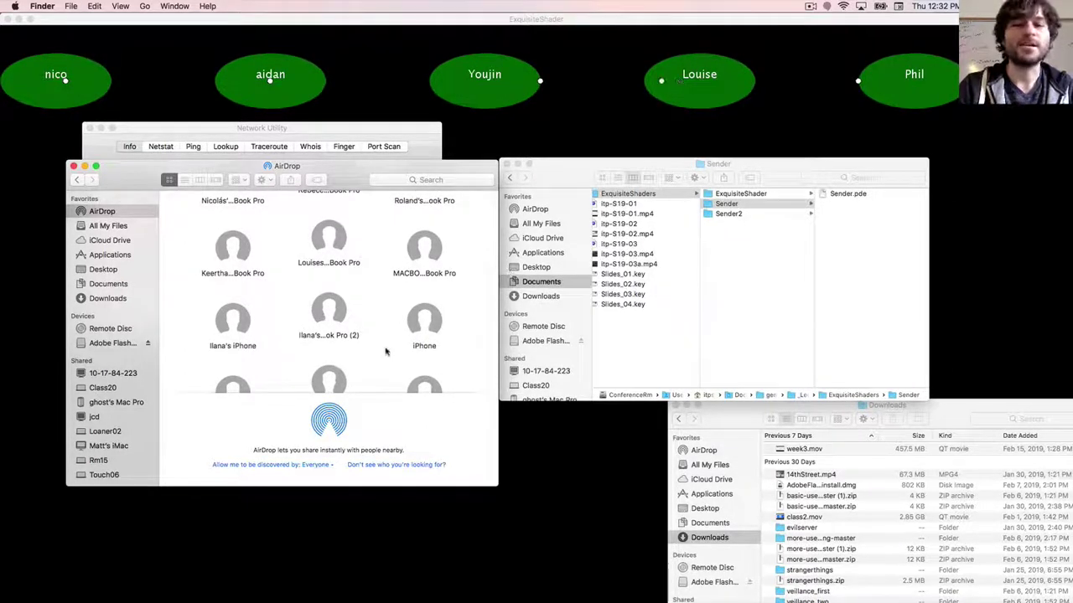
scroll(386, 352, "up", 4)
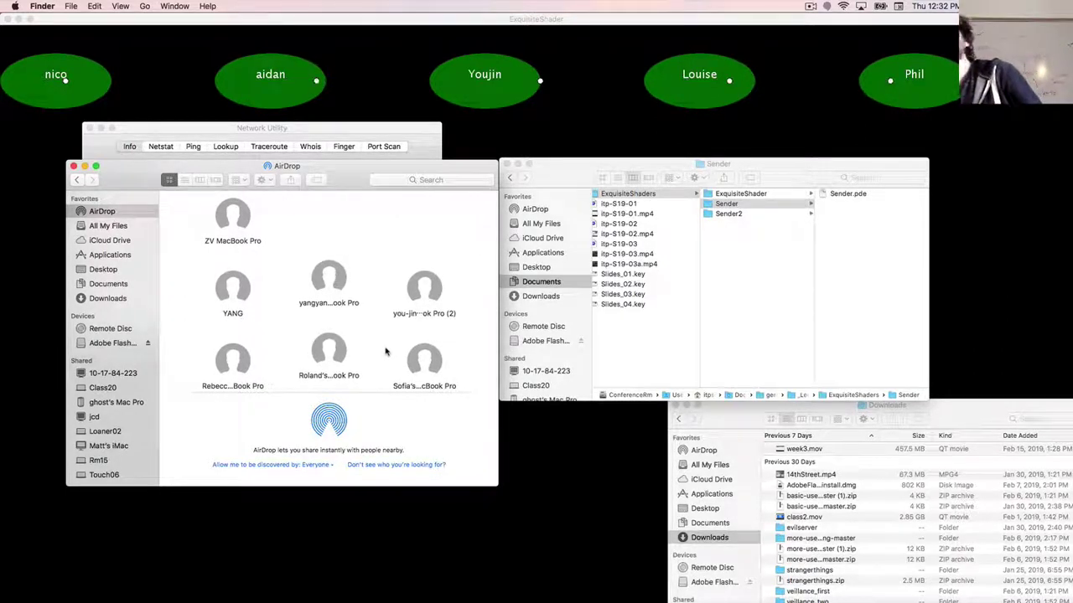
scroll(375, 281, "down", 2)
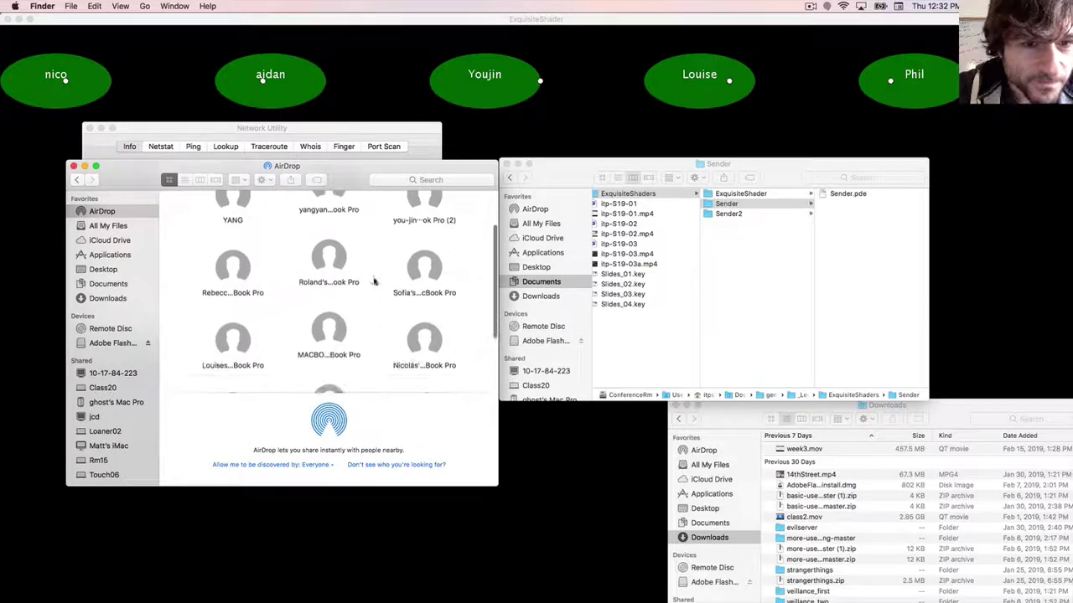
scroll(375, 282, "down", 2)
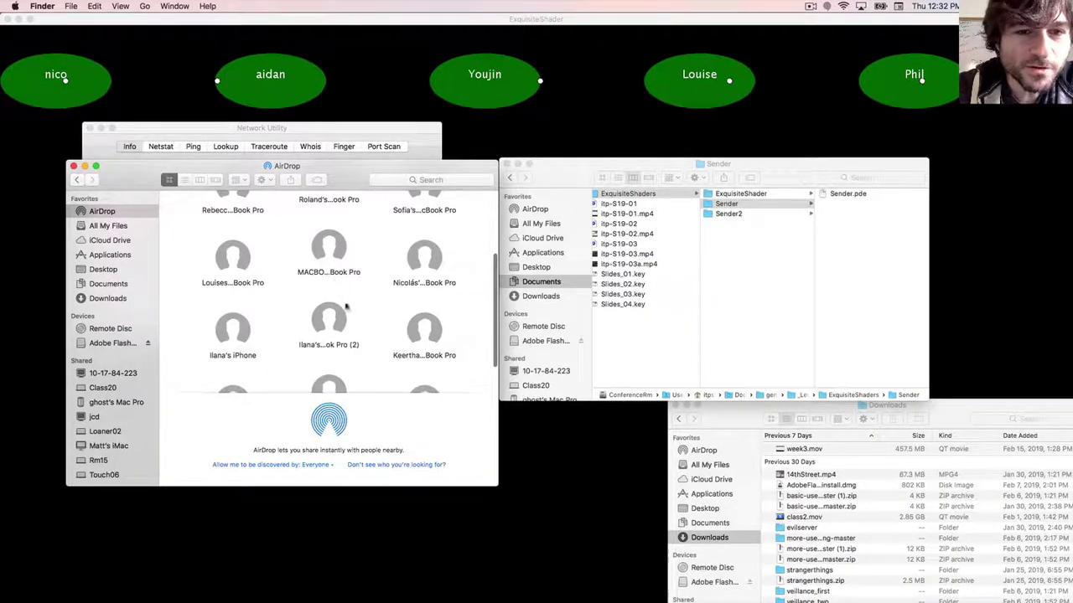
scroll(346, 301, "down", 2)
scroll(344, 312, "up", 3)
scroll(342, 310, "down", 4)
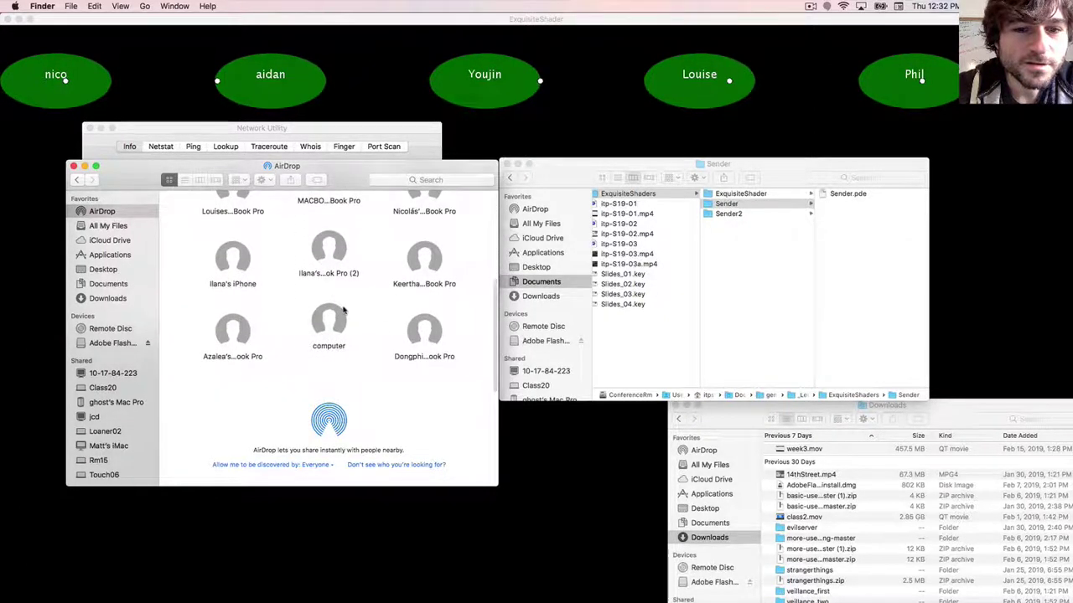
scroll(343, 311, "up", 2)
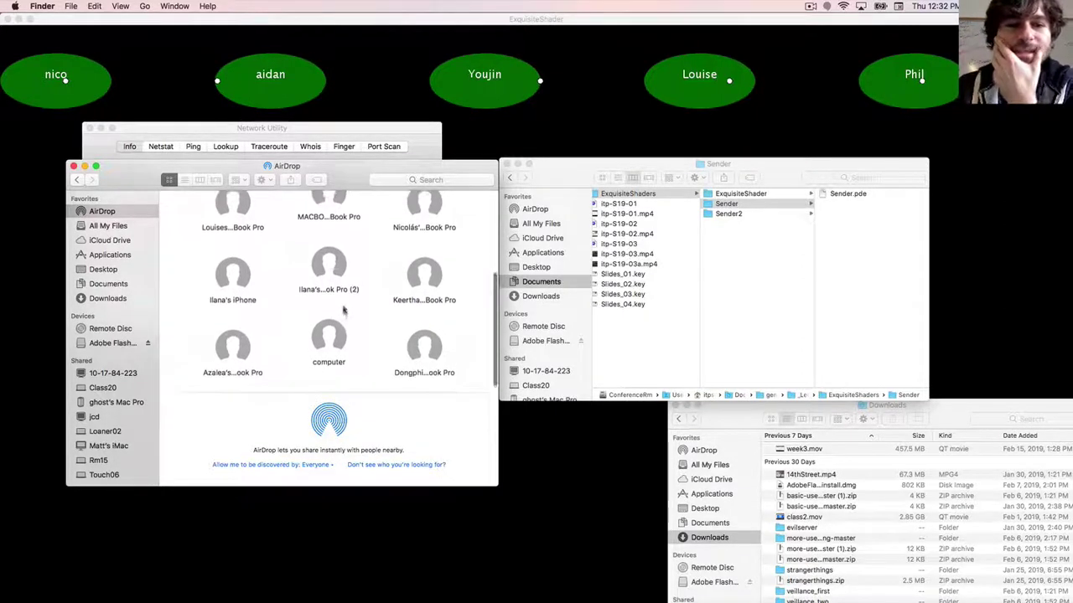
scroll(342, 310, "up", 3)
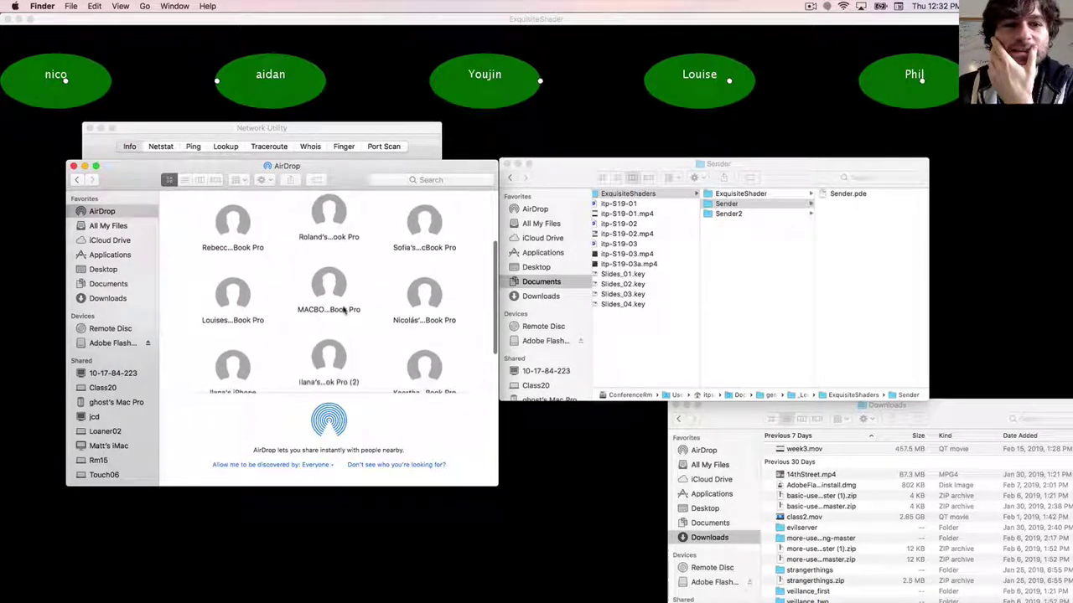
scroll(343, 310, "down", 2)
scroll(342, 311, "up", 1)
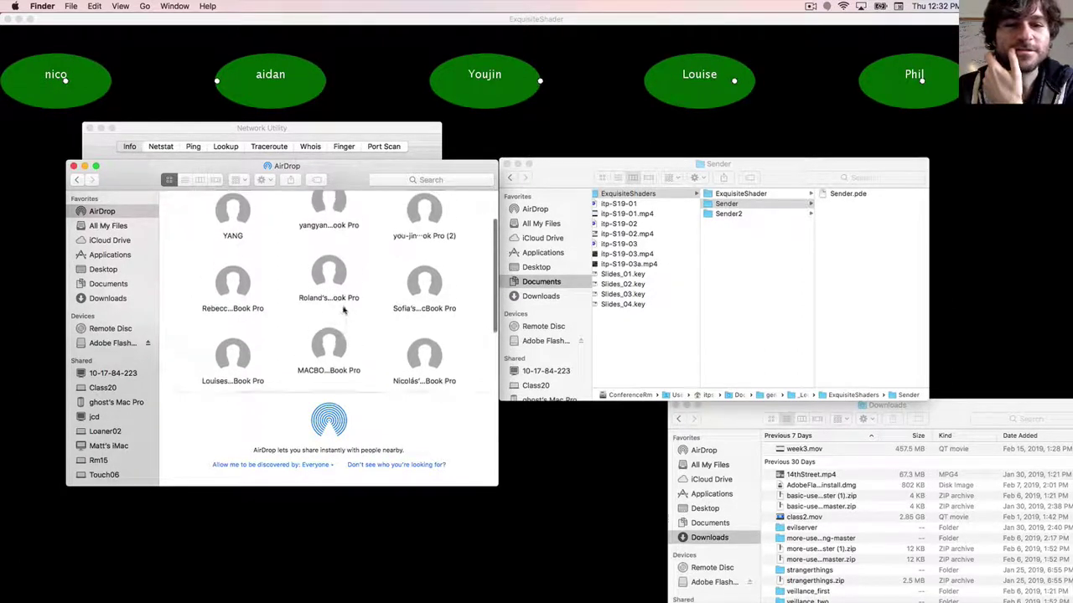
scroll(342, 310, "down", 4)
scroll(343, 310, "up", 1)
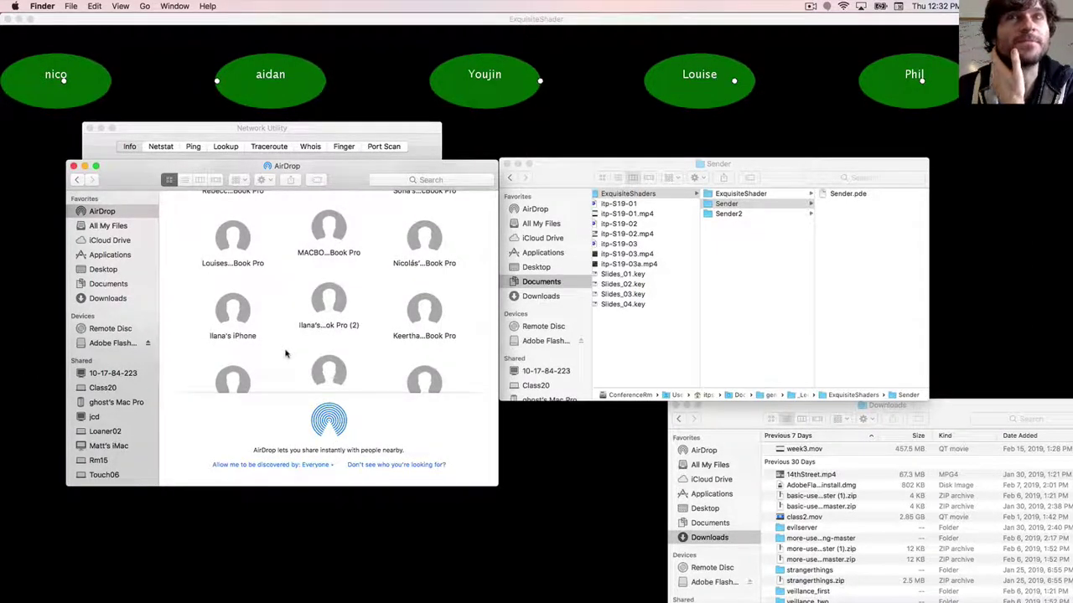
scroll(299, 272, "up", 5)
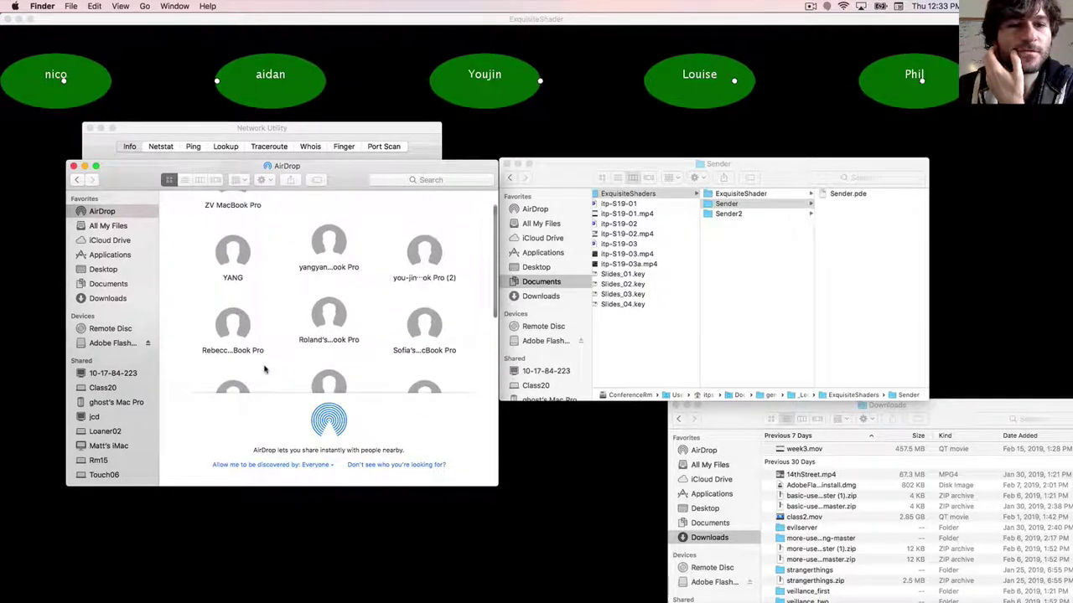
scroll(264, 369, "down", 5)
Search AirDrop for an older Mac, and return to the running ExquisiteShader sketch.
left_click(423, 466)
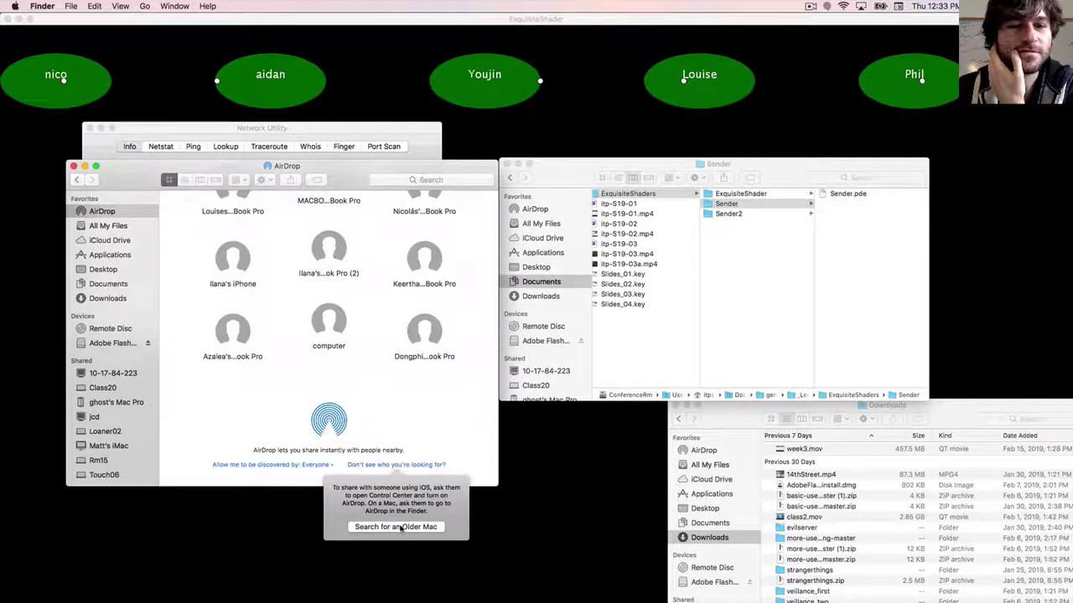
left_click(400, 527)
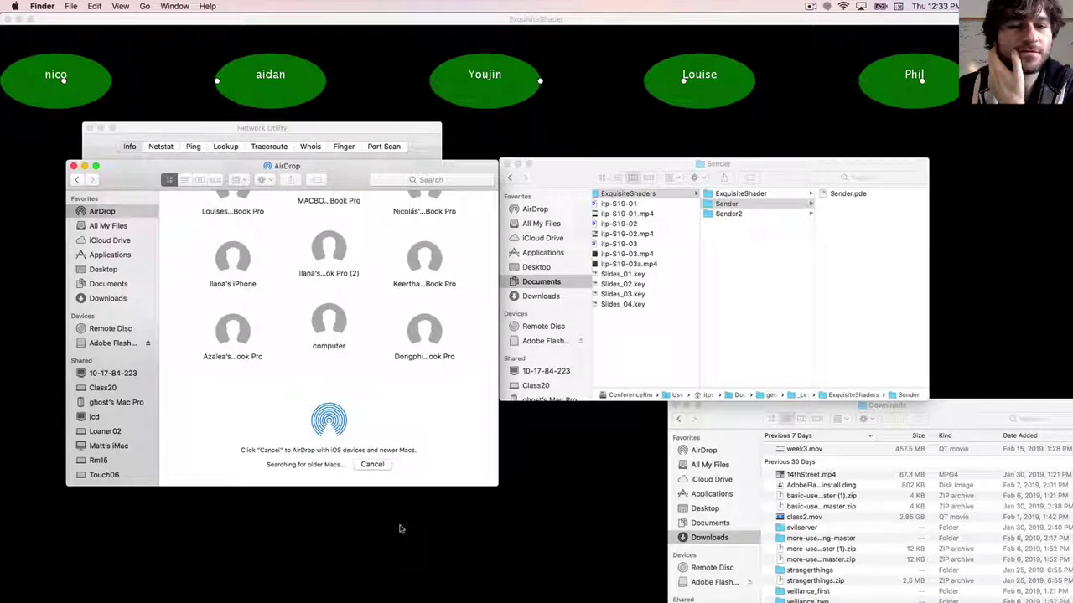
scroll(366, 374, "up", 2)
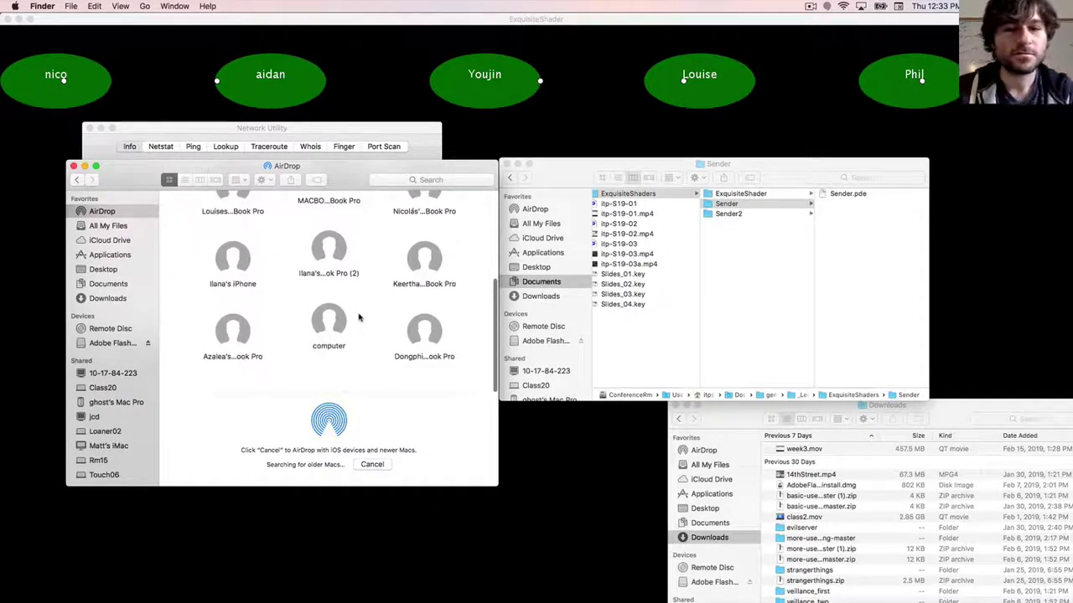
scroll(358, 316, "up", 2)
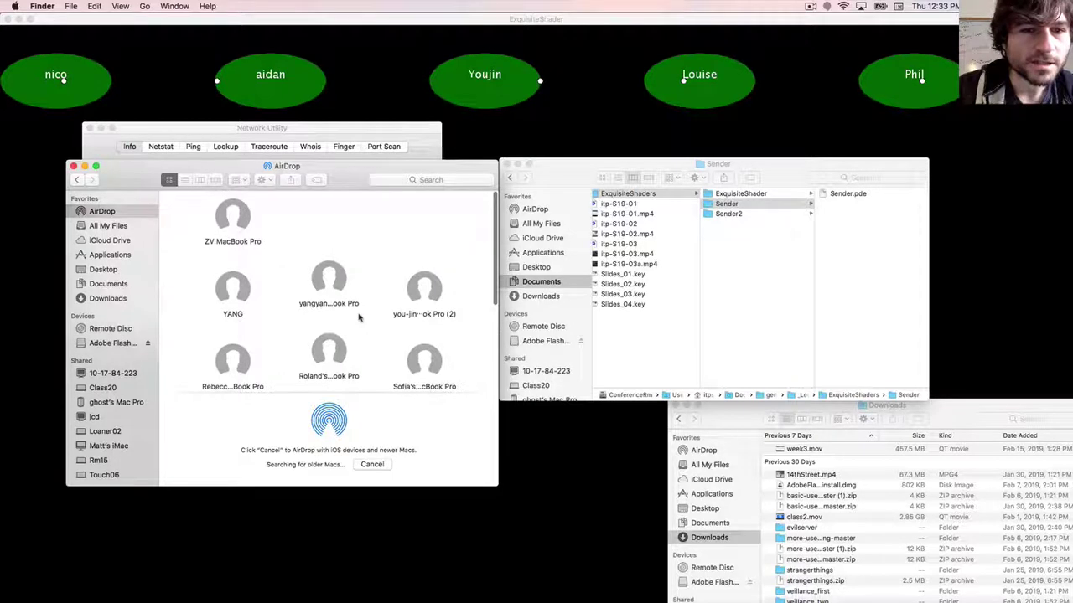
left_click(536, 128)
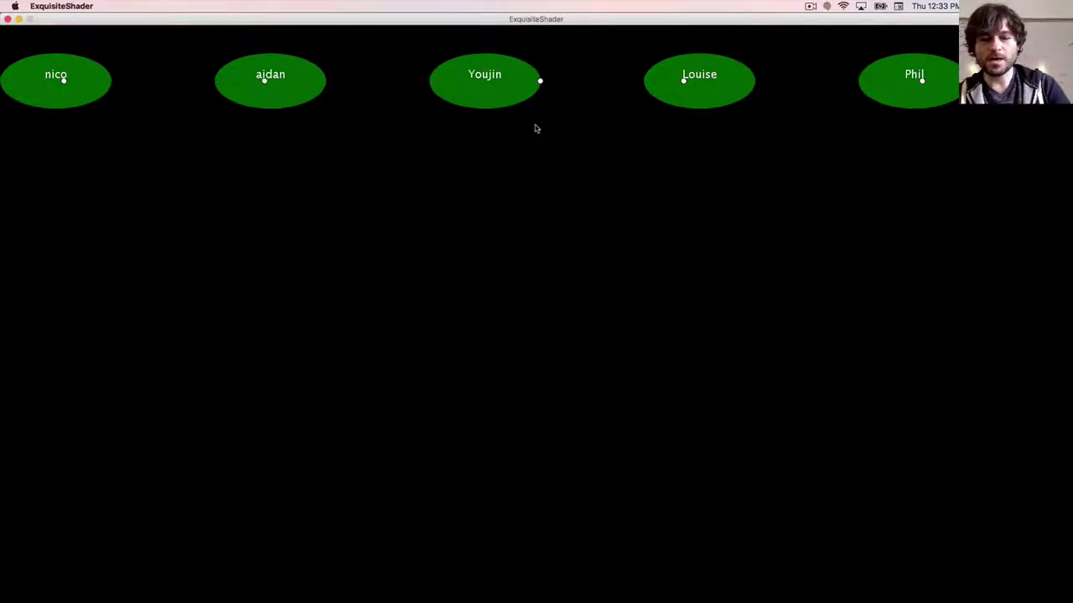
Show the shader output in the running ExquisiteShader sketch, and open Sender.pde from the Sender folder in Finder.
key("space")
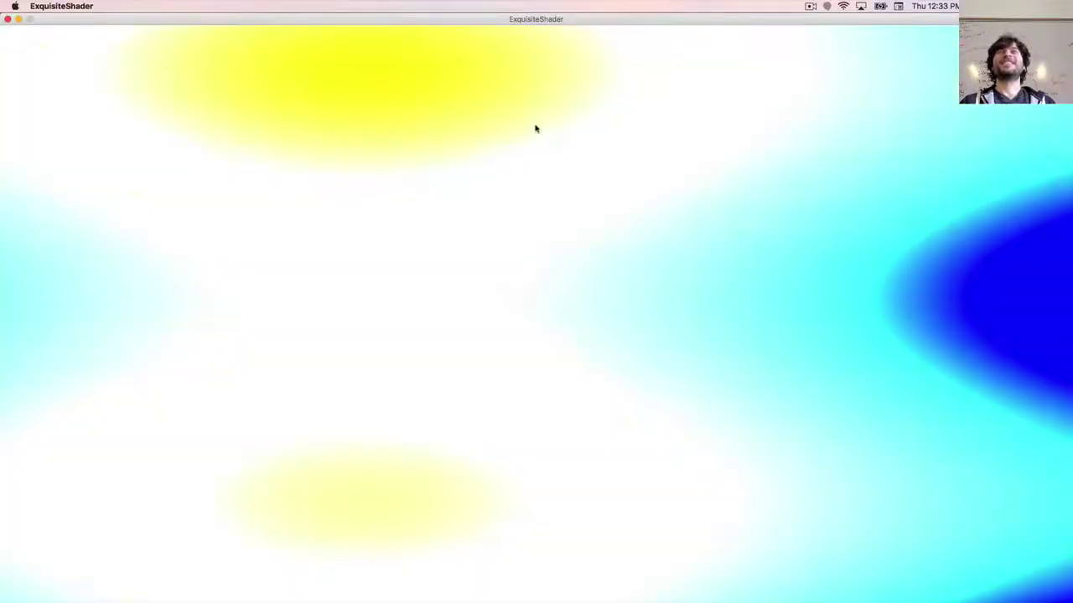
key("super+Tab")
key("super+Tab")
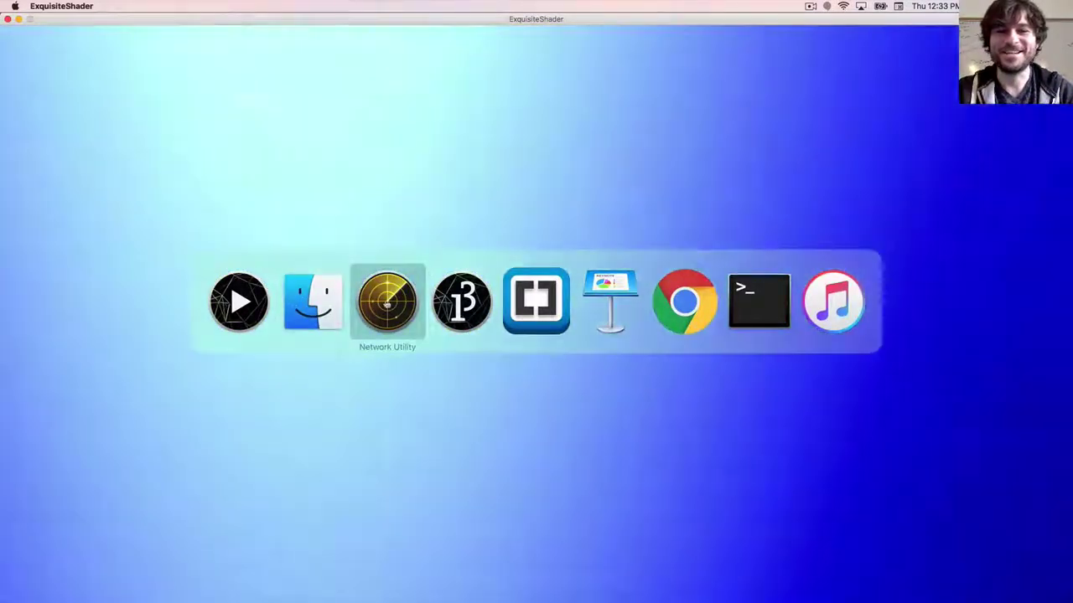
left_click(312, 306)
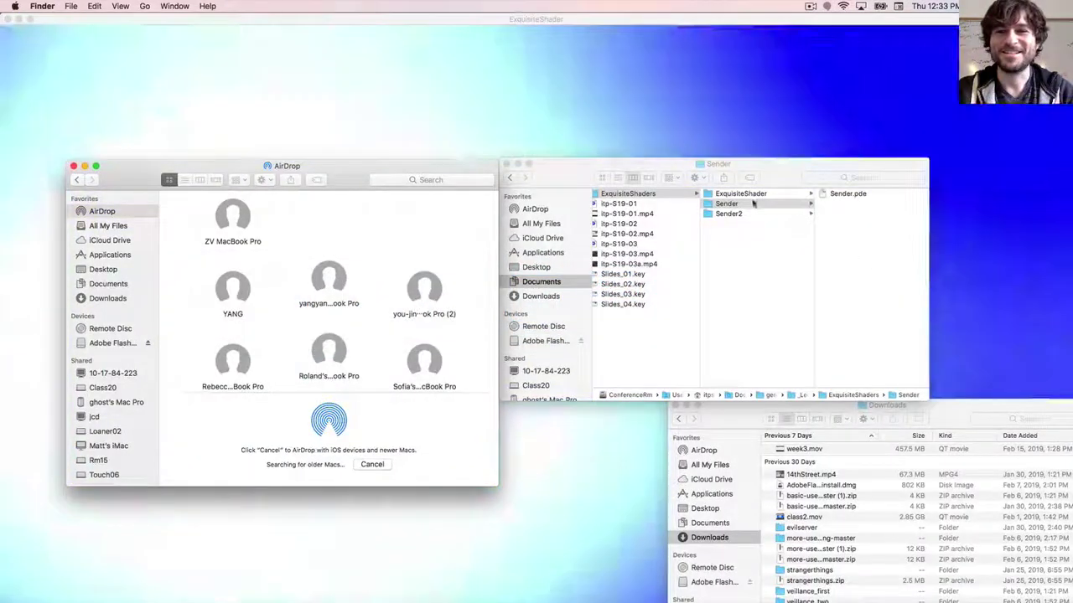
left_click(856, 195)
double_click(847, 193)
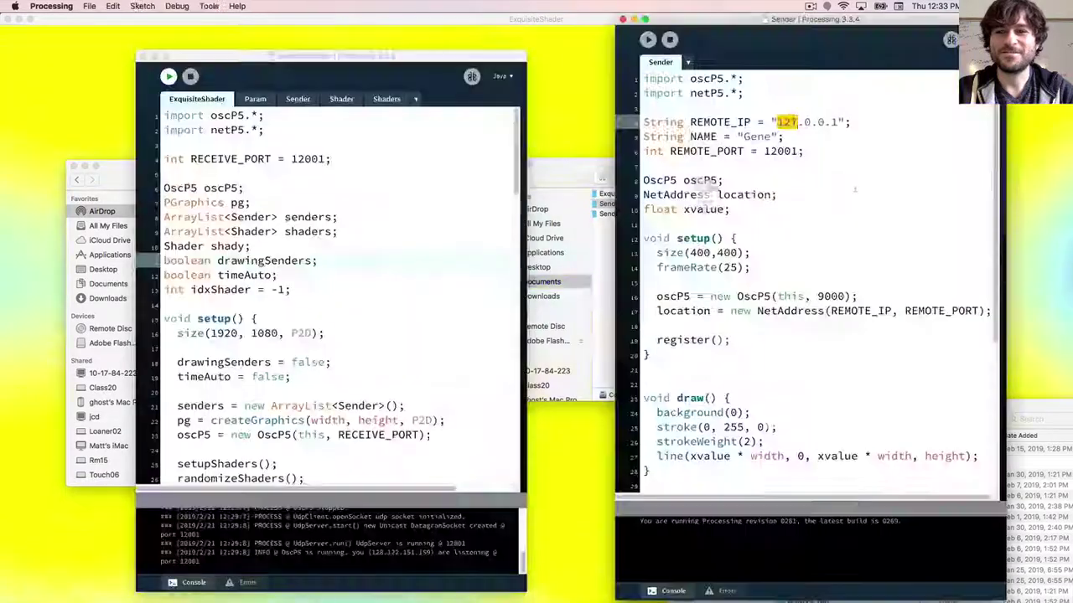
Highlight the start of the REMOTE_IP value in the Sender code and run the Sender sketch.
left_click(784, 122)
double_click(784, 122)
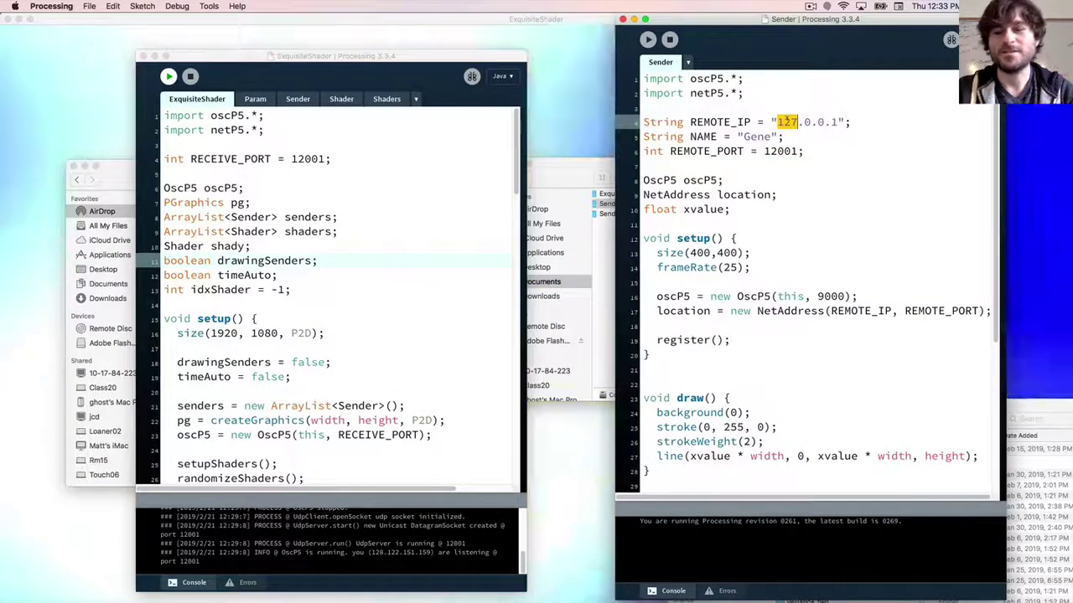
left_click(648, 40)
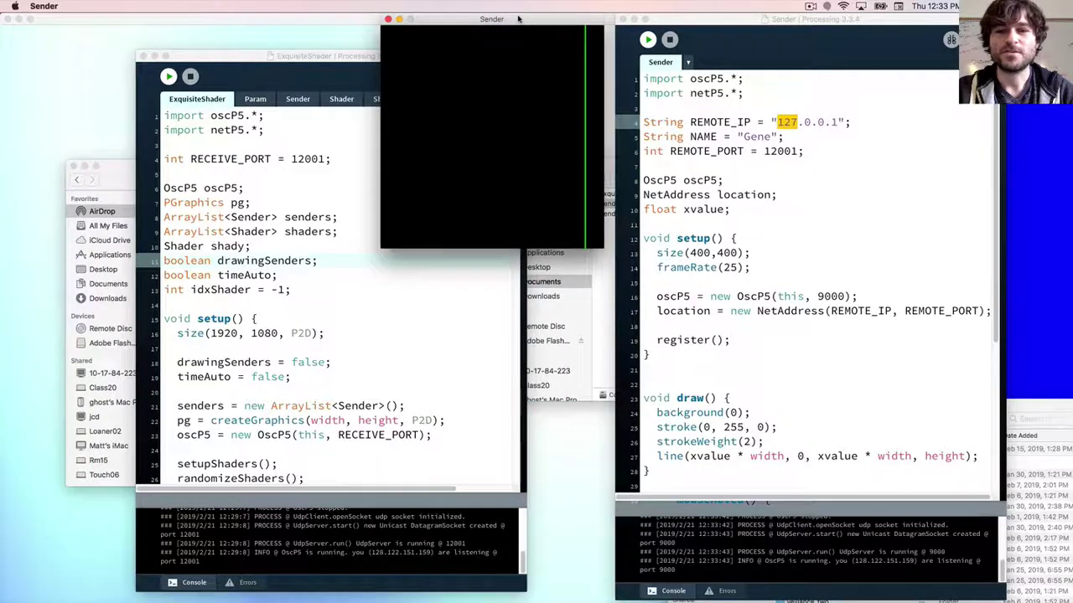
Move the Sender window aside and check the connected senders, including the local one, in the running ExquisiteShader sketch.
left_click(526, 52)
key("super+r")
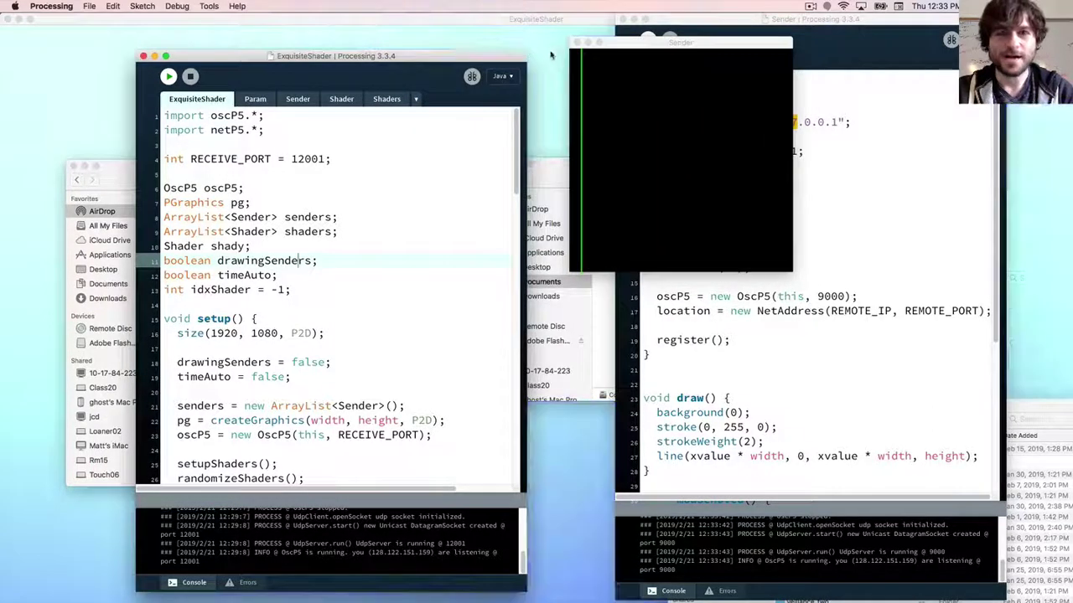
key("s")
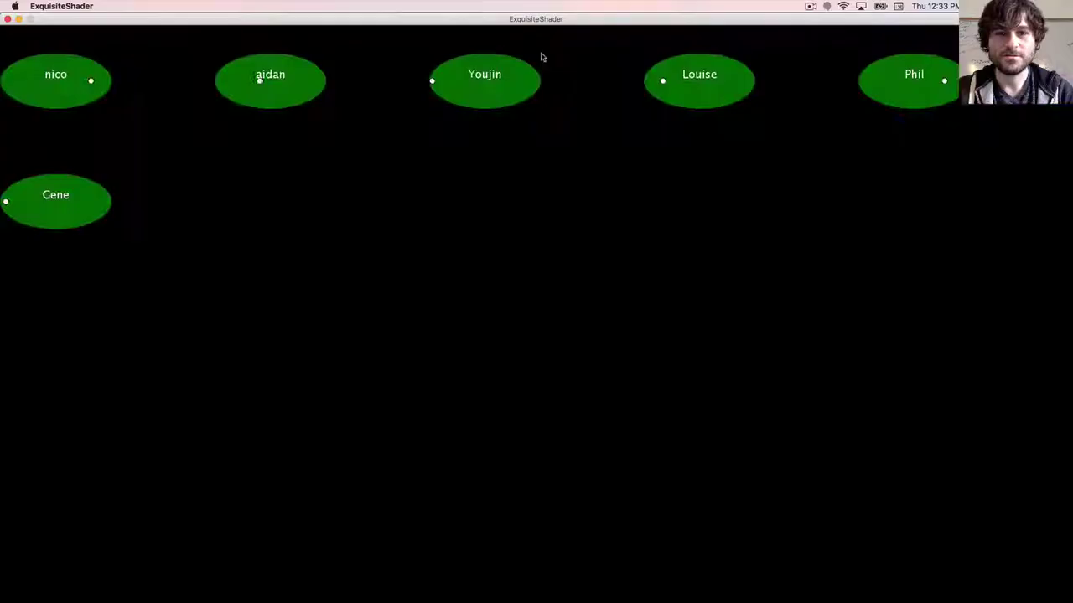
key("super+Tab")
key("super+Tab")
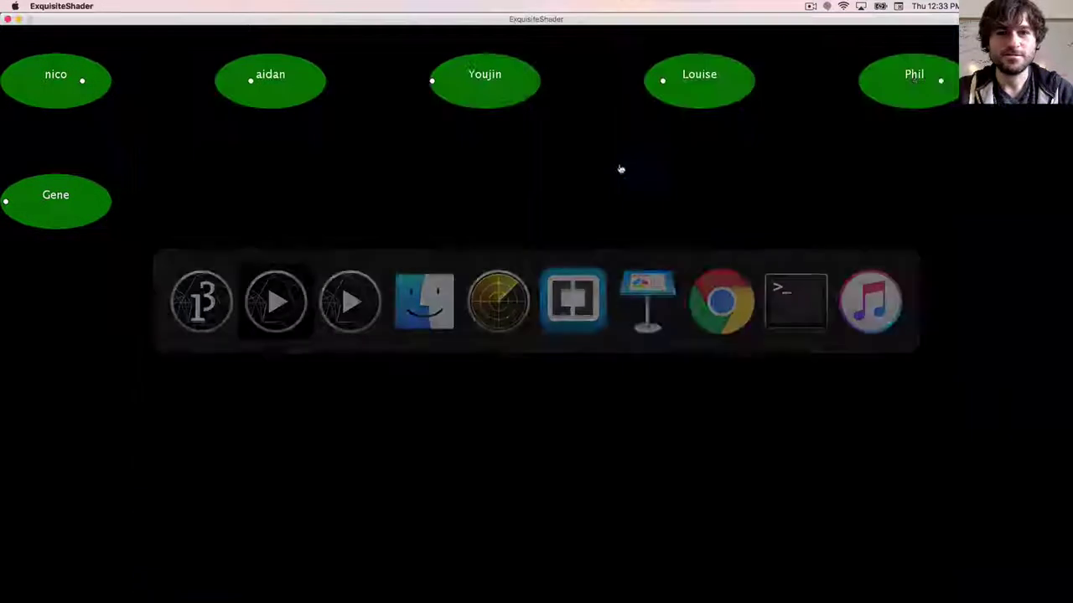
key("super+Tab")
key("super+Tab")
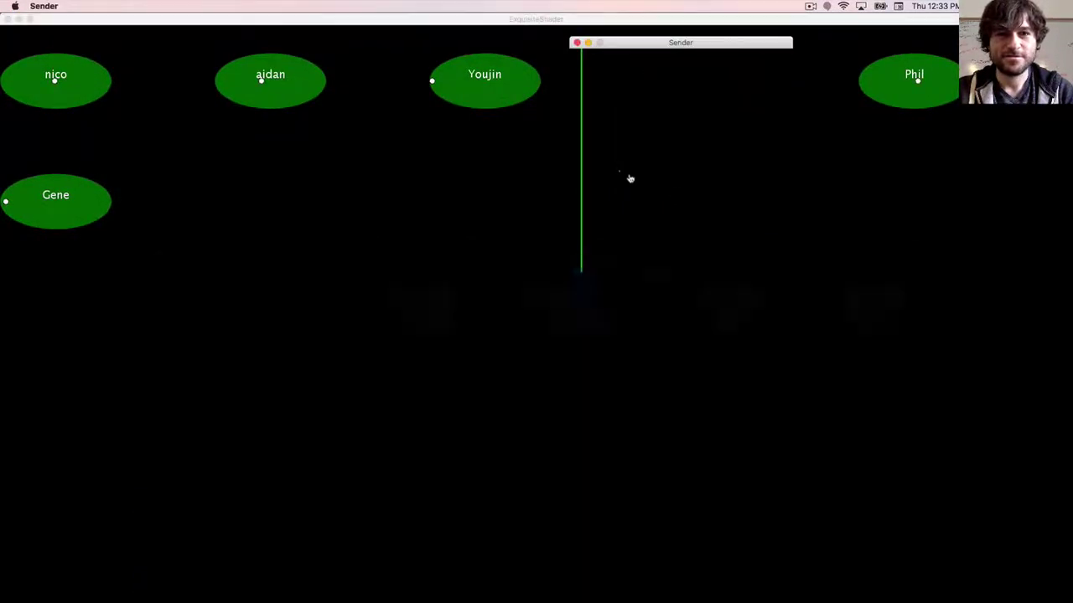
left_click(450, 181)
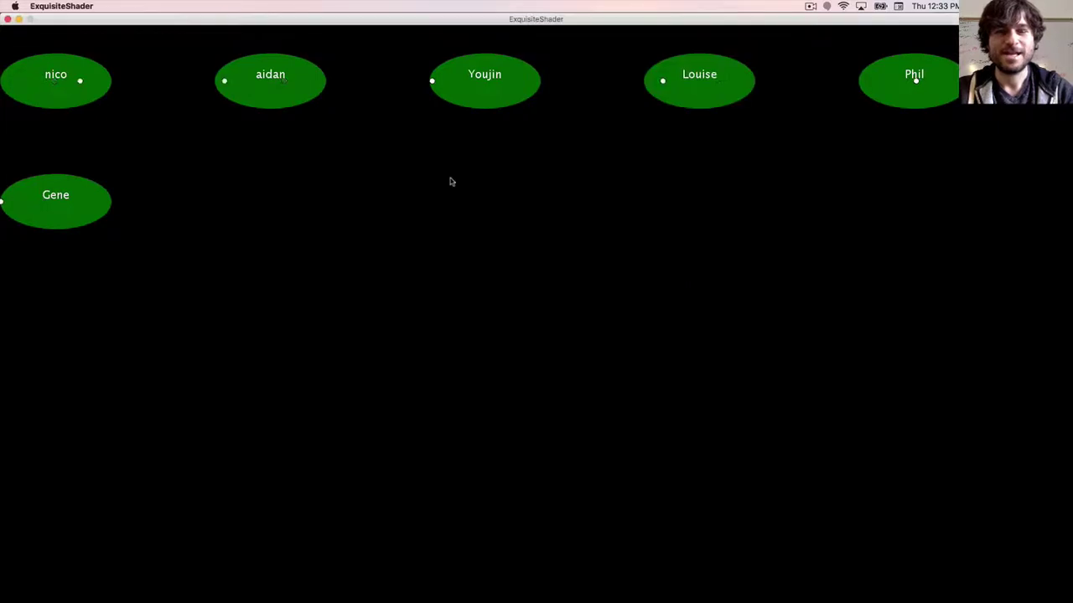
Return ExquisiteShader to its shader output and move the Sender window into the lower-right corner of the display.
key("space")
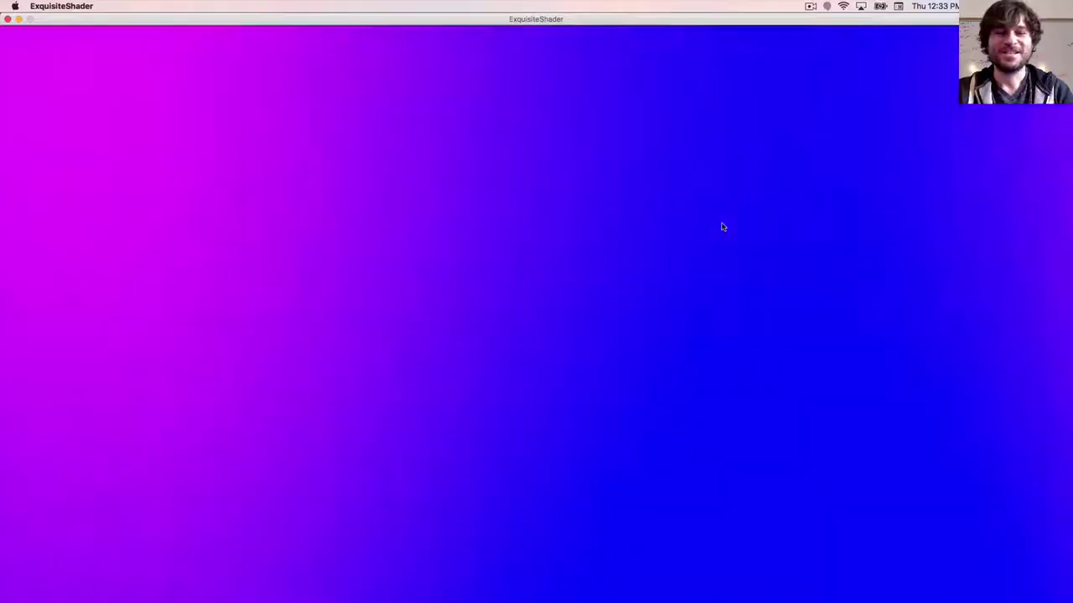
key("super+Tab")
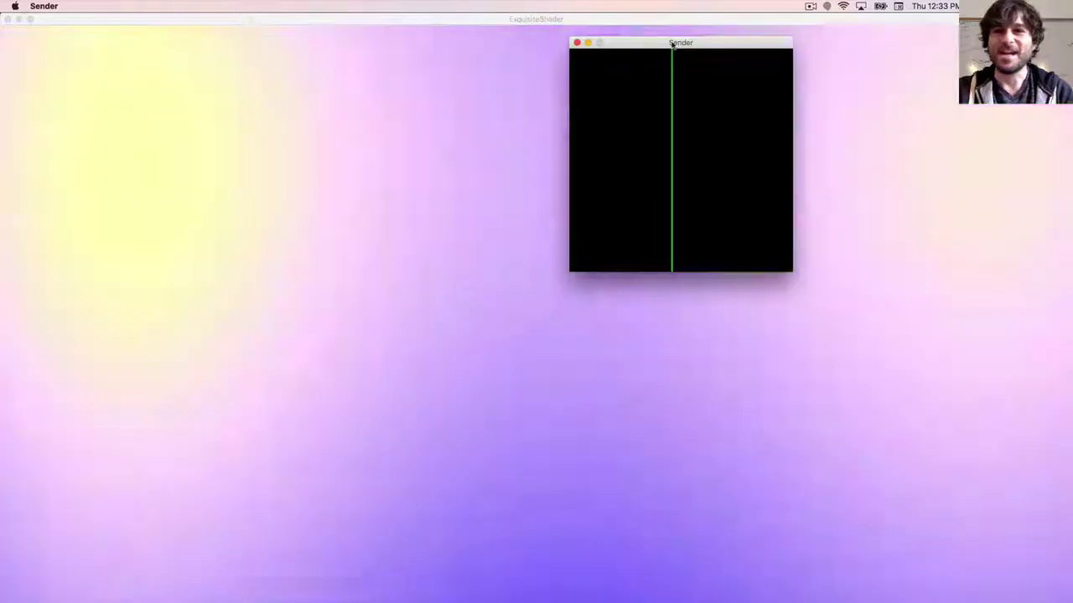
left_click_drag(617, 42, 947, 490)
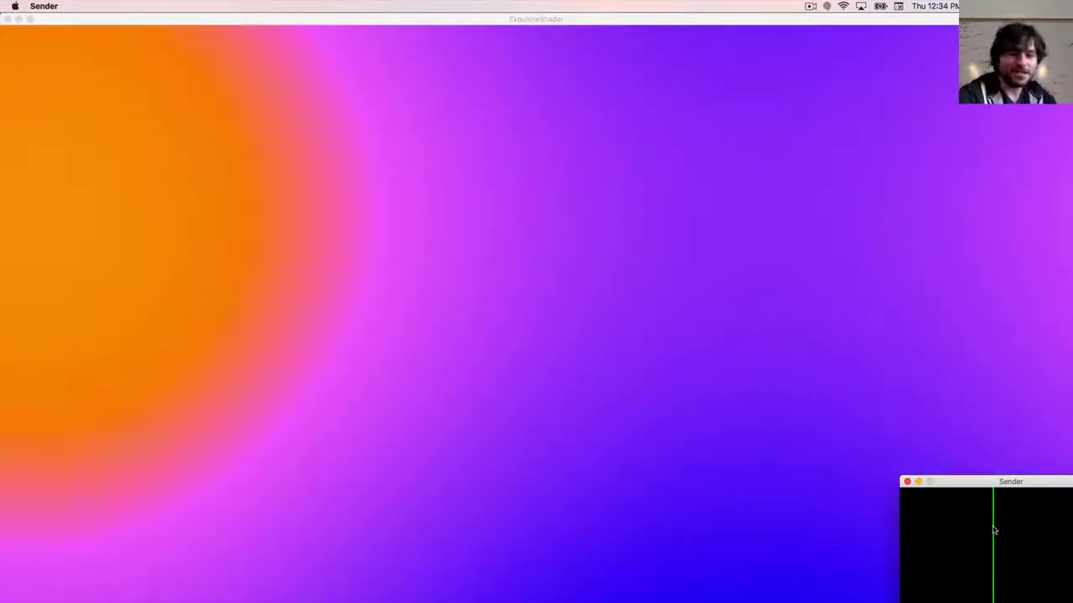
Switch to Processing and comment out the xvalue = map(mouseX, 0, width, 0, 1); line in the Sender sketch's mouseMoved().
key("super+Tab")
key("super+Tab")
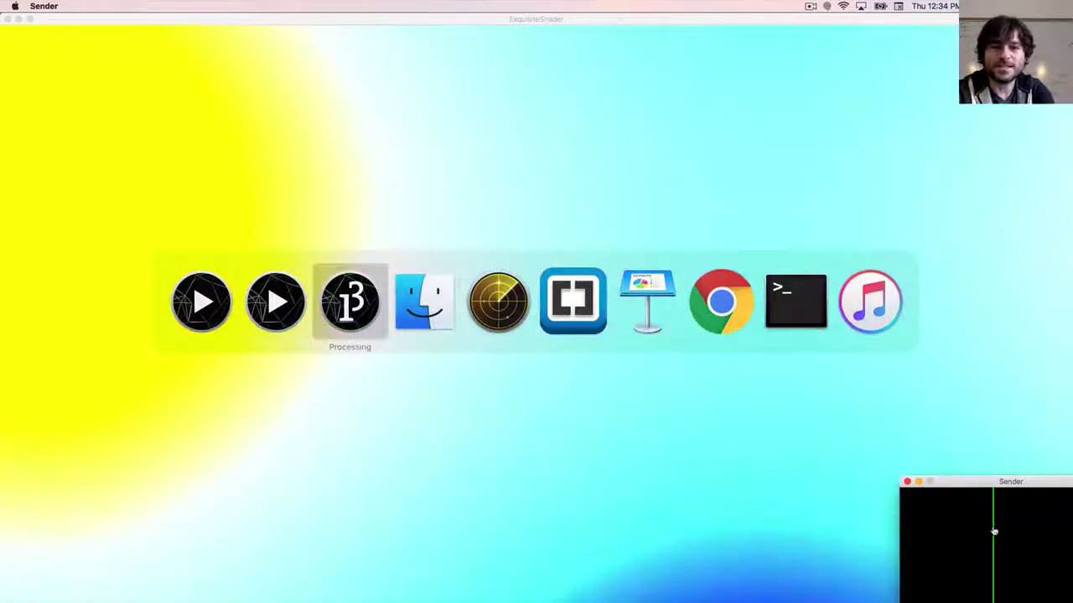
left_click(754, 283)
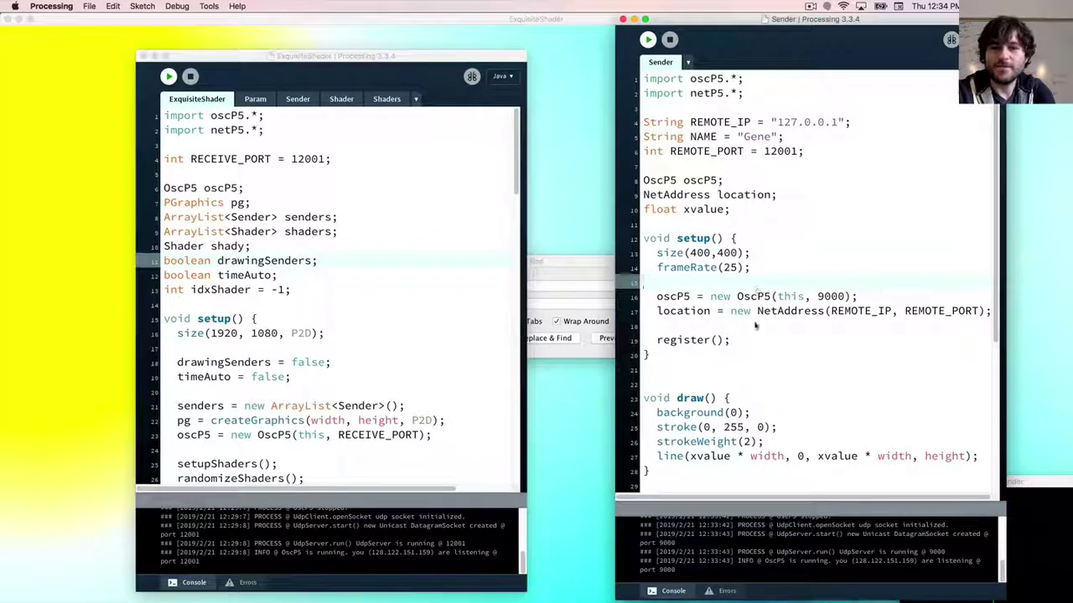
scroll(752, 481, "down", 6)
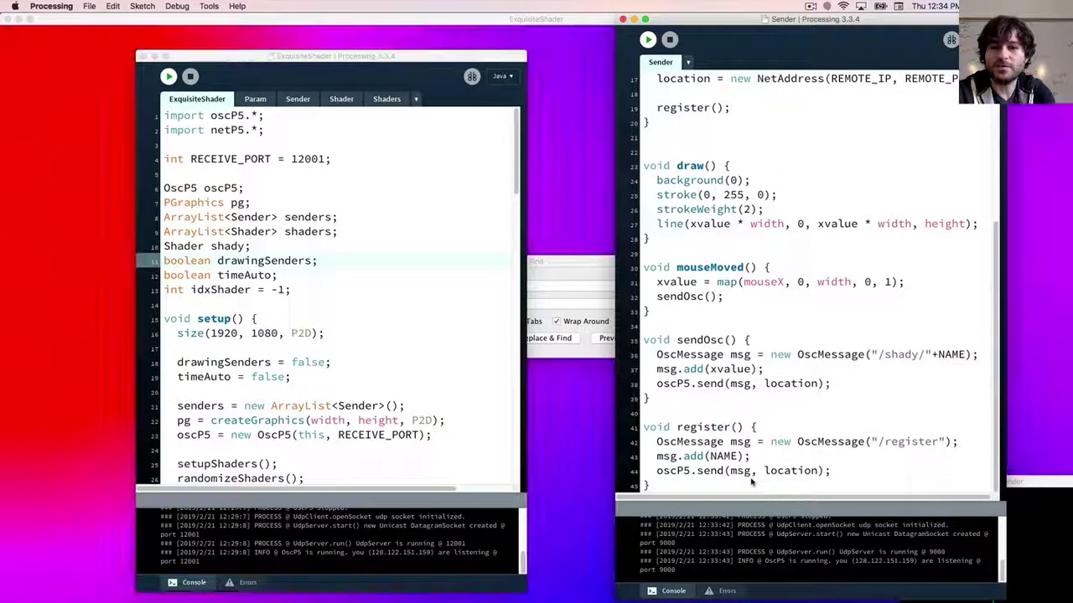
scroll(751, 482, "up", 1)
scroll(752, 481, "down", 1)
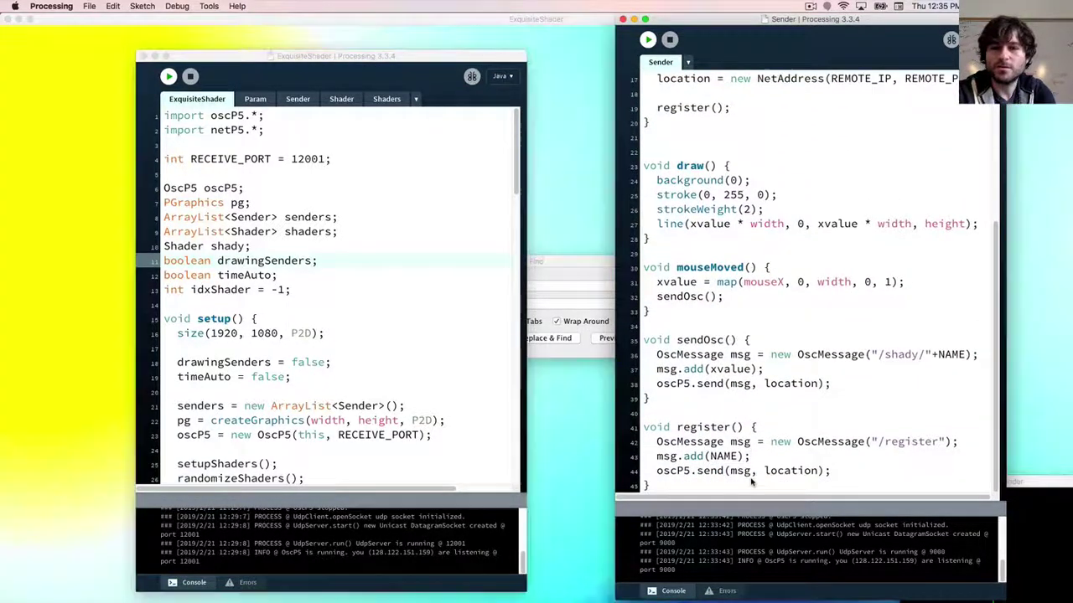
scroll(704, 360, "up", 3)
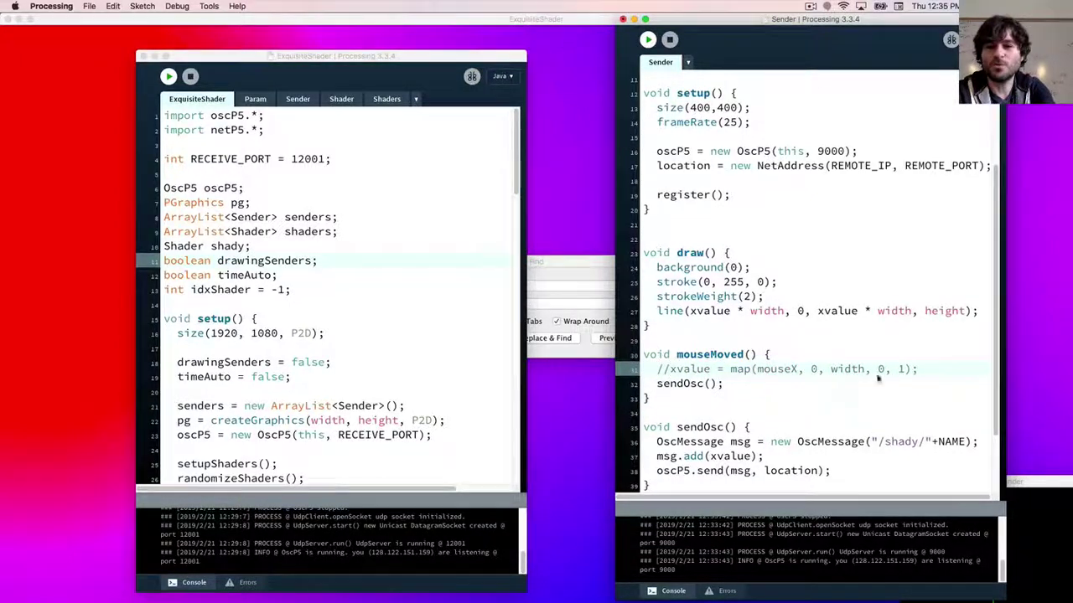
Insert an uncommented copy of the xvalue map assignment on a new line below the commented one.
left_click(929, 373, "shift")
key("ctrl+c")
left_click(922, 369)
key("Return")
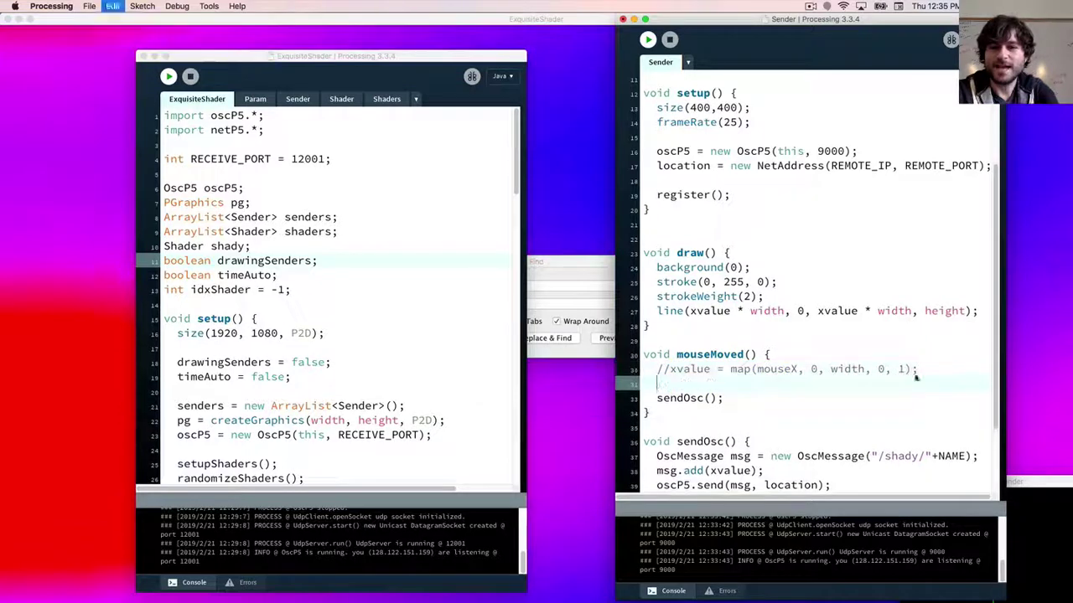
key("ctrl+v")
Rewrite the copied line as xvalue = lerp(xvalue, map(mouseX, 0, width, 0, 1), 0.1); and run the Sender sketch.
left_click(715, 384)
type("lerp(")
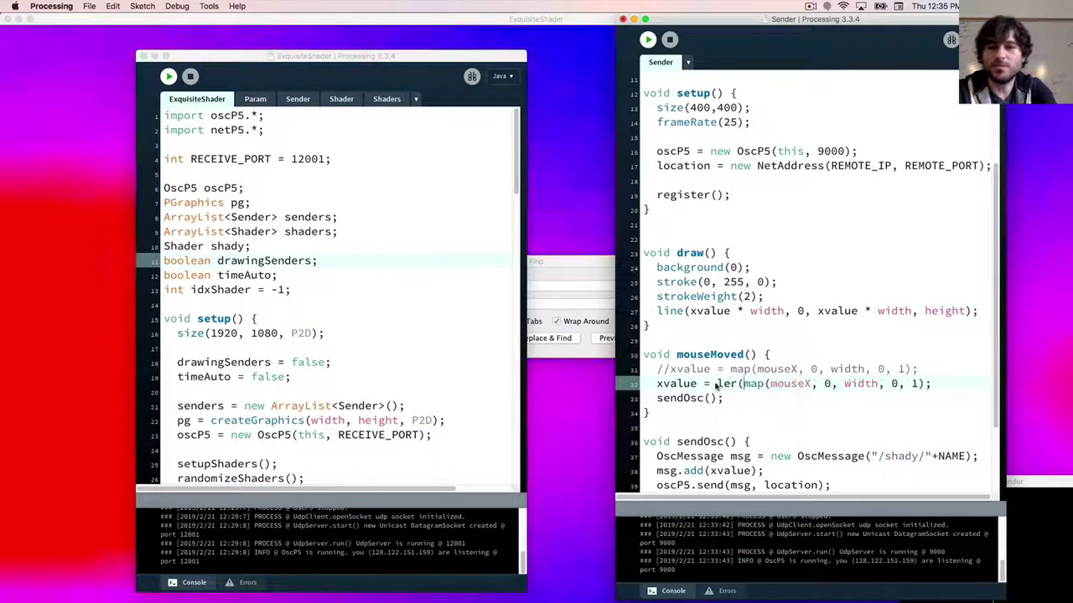
type("xvalu")
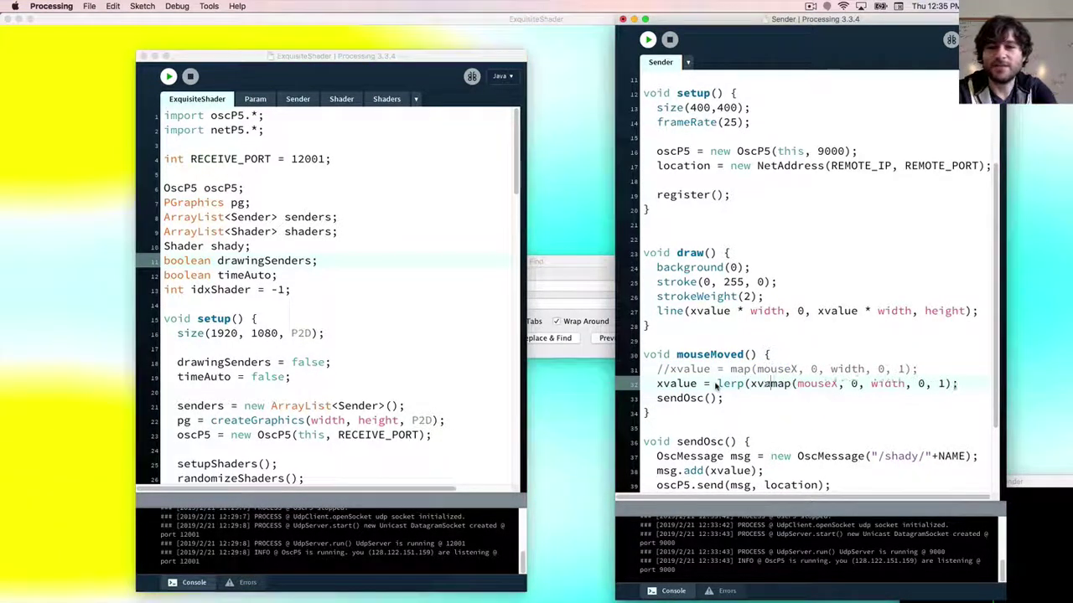
type("e, ")
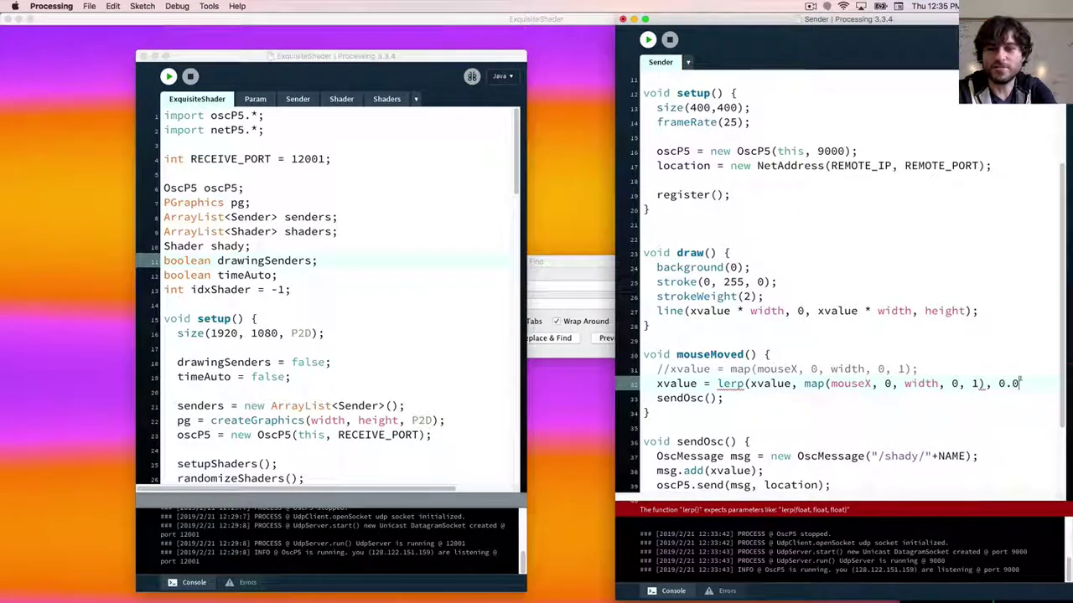
type(");")
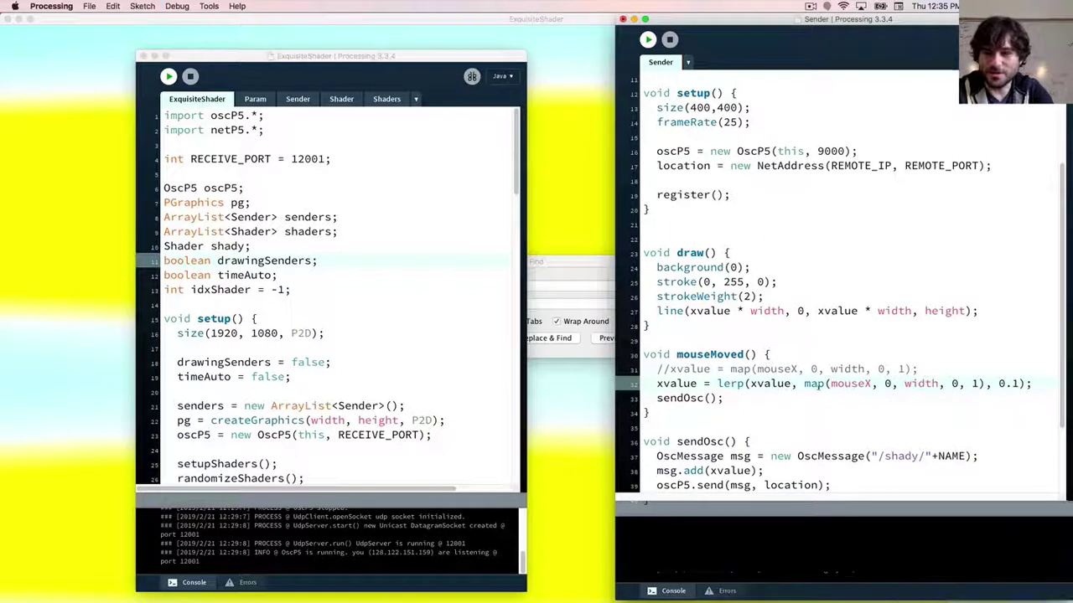
key("Escape")
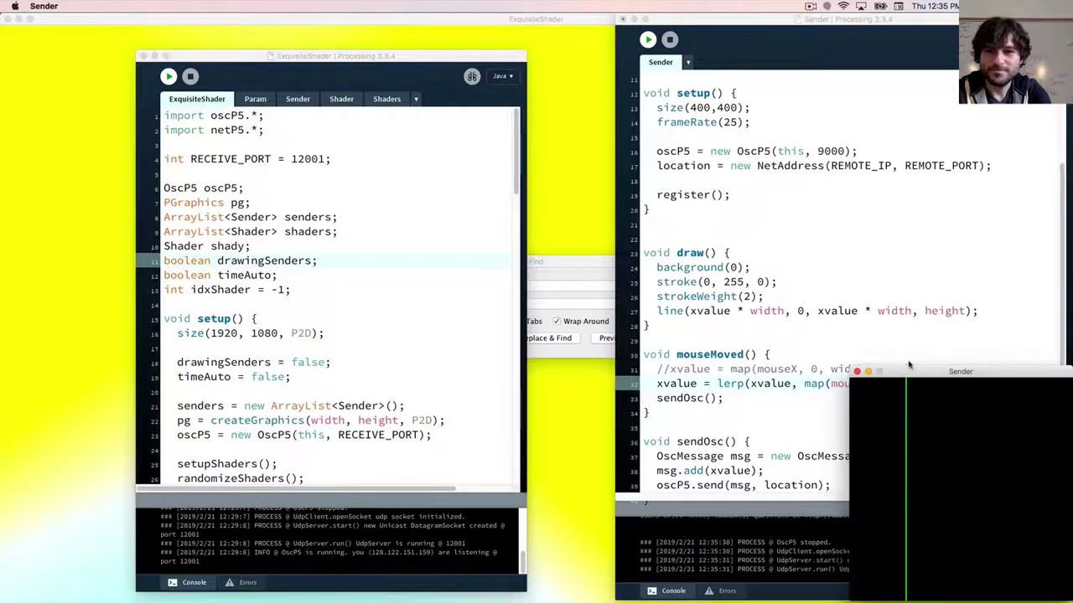
key("super+r")
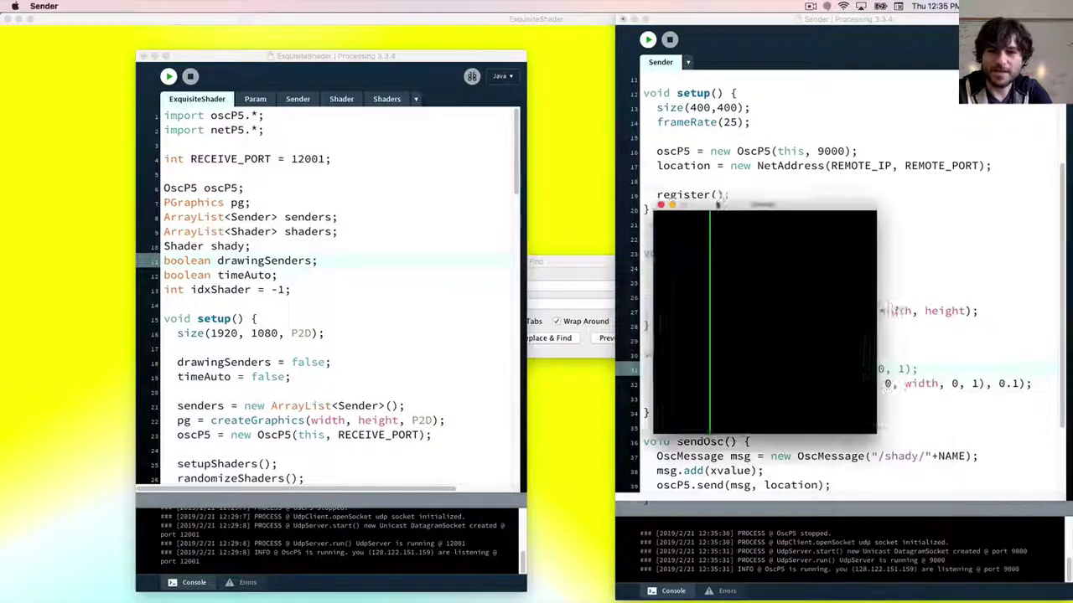